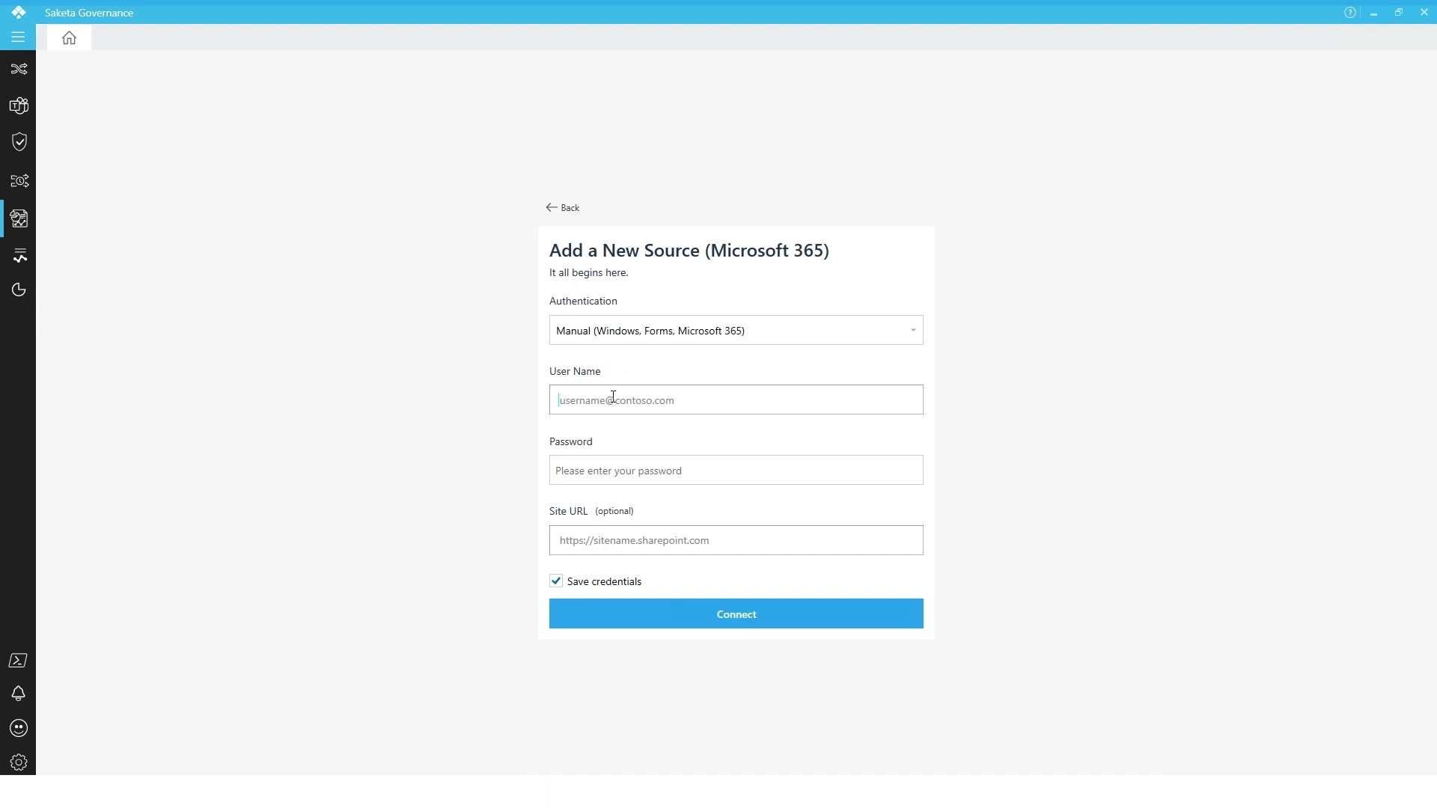
Fill in the account user name and the account password for the new Microsoft 365 source
left_click(614, 401)
key("ctrl+v")
left_click(613, 470)
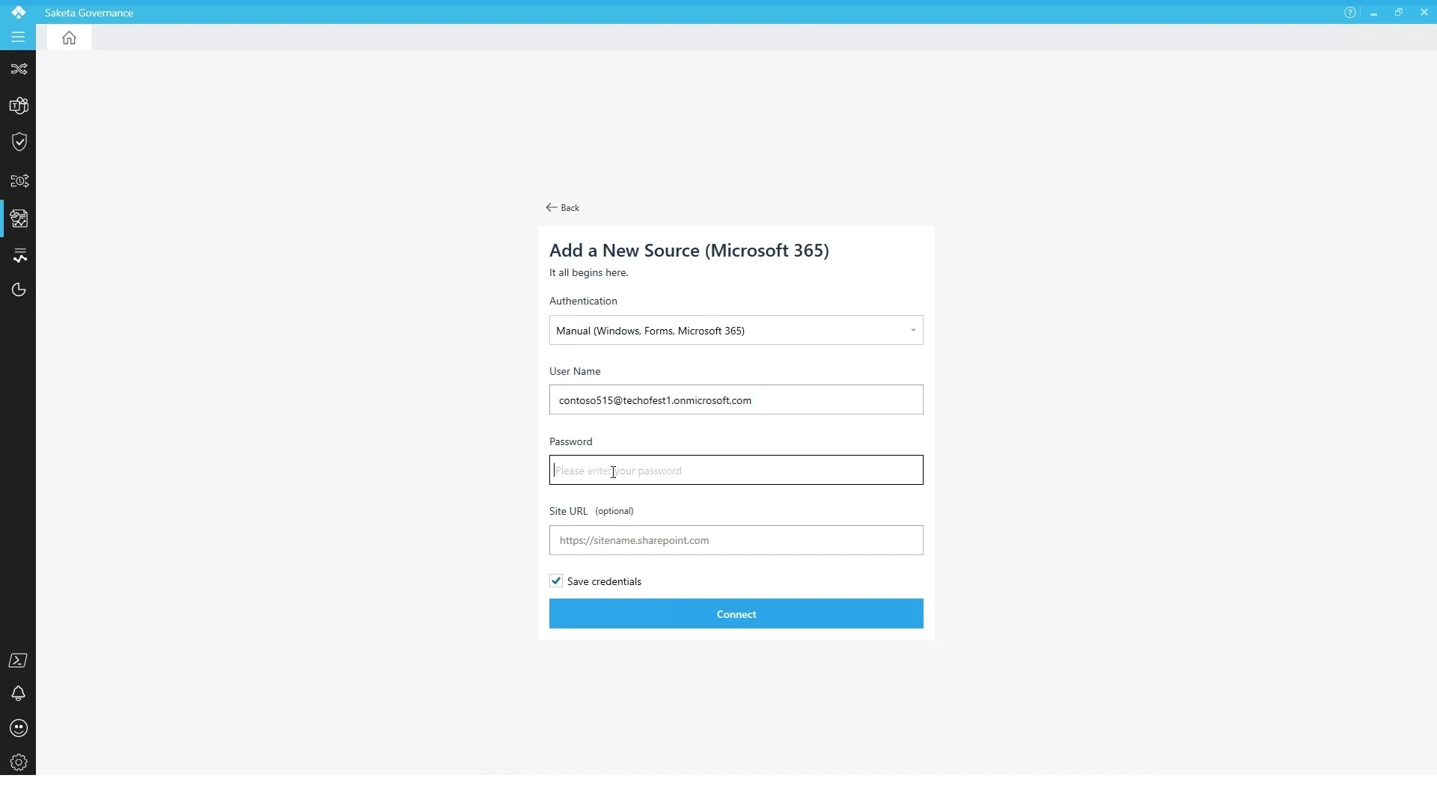
type("••••••••")
left_click(651, 528)
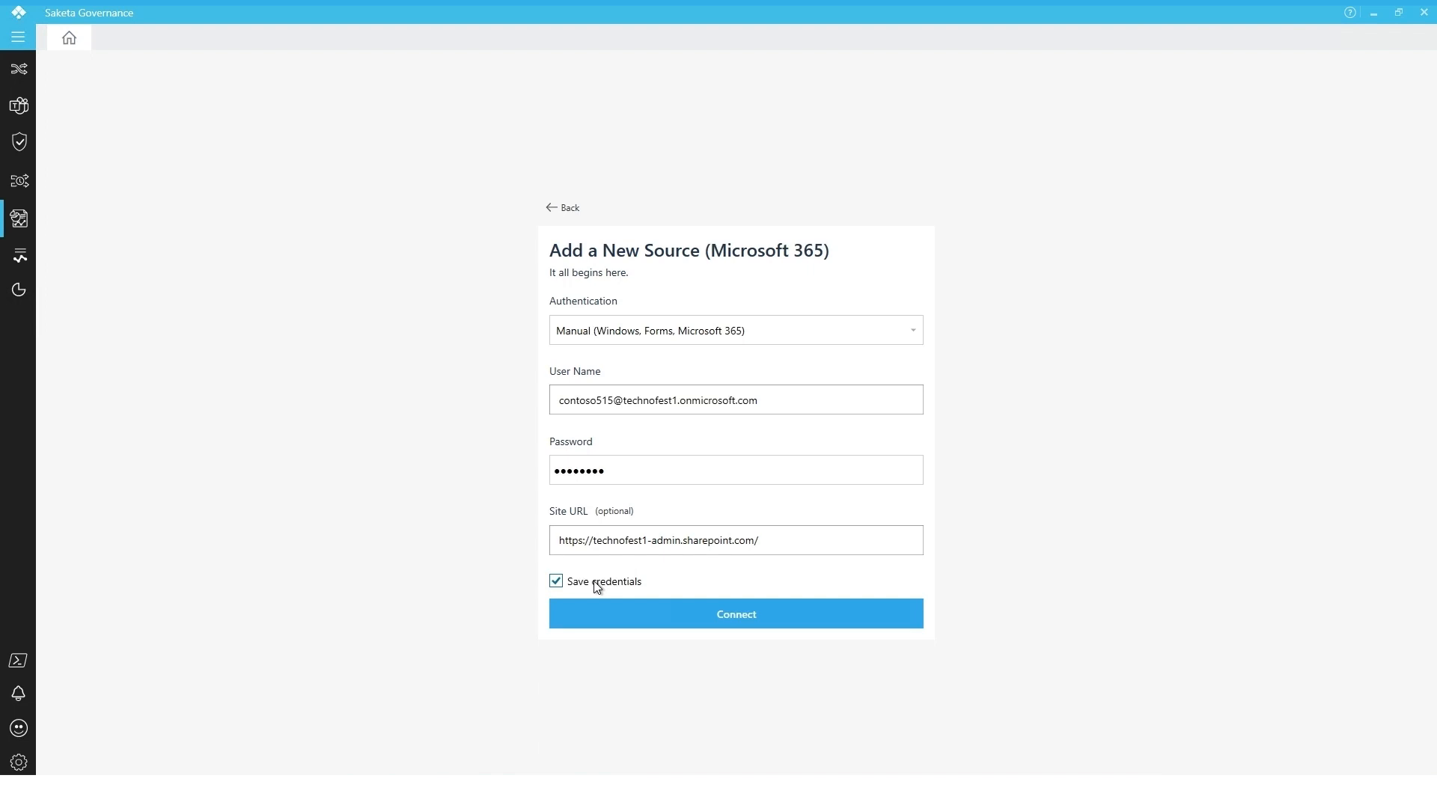
left_click(690, 616)
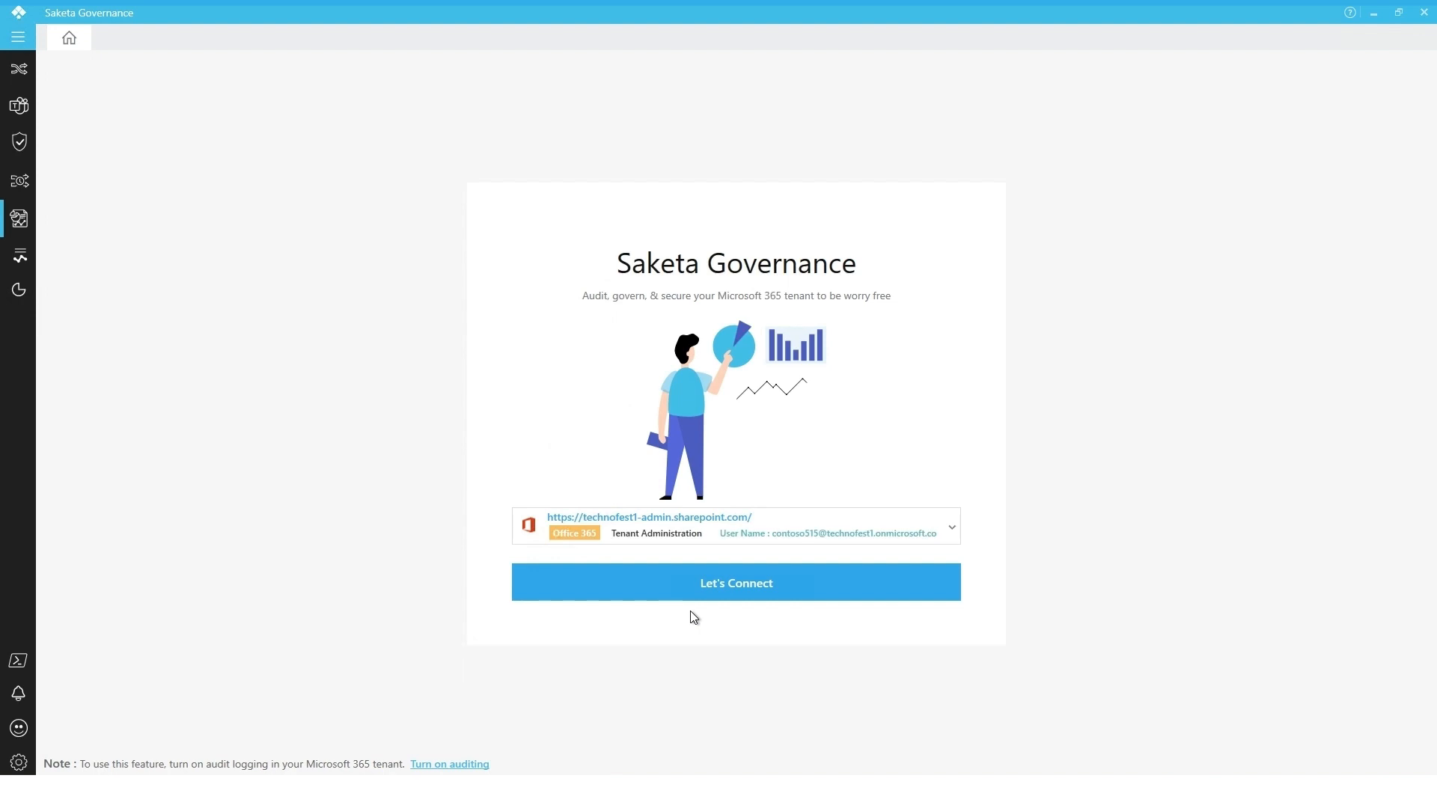
left_click(717, 593)
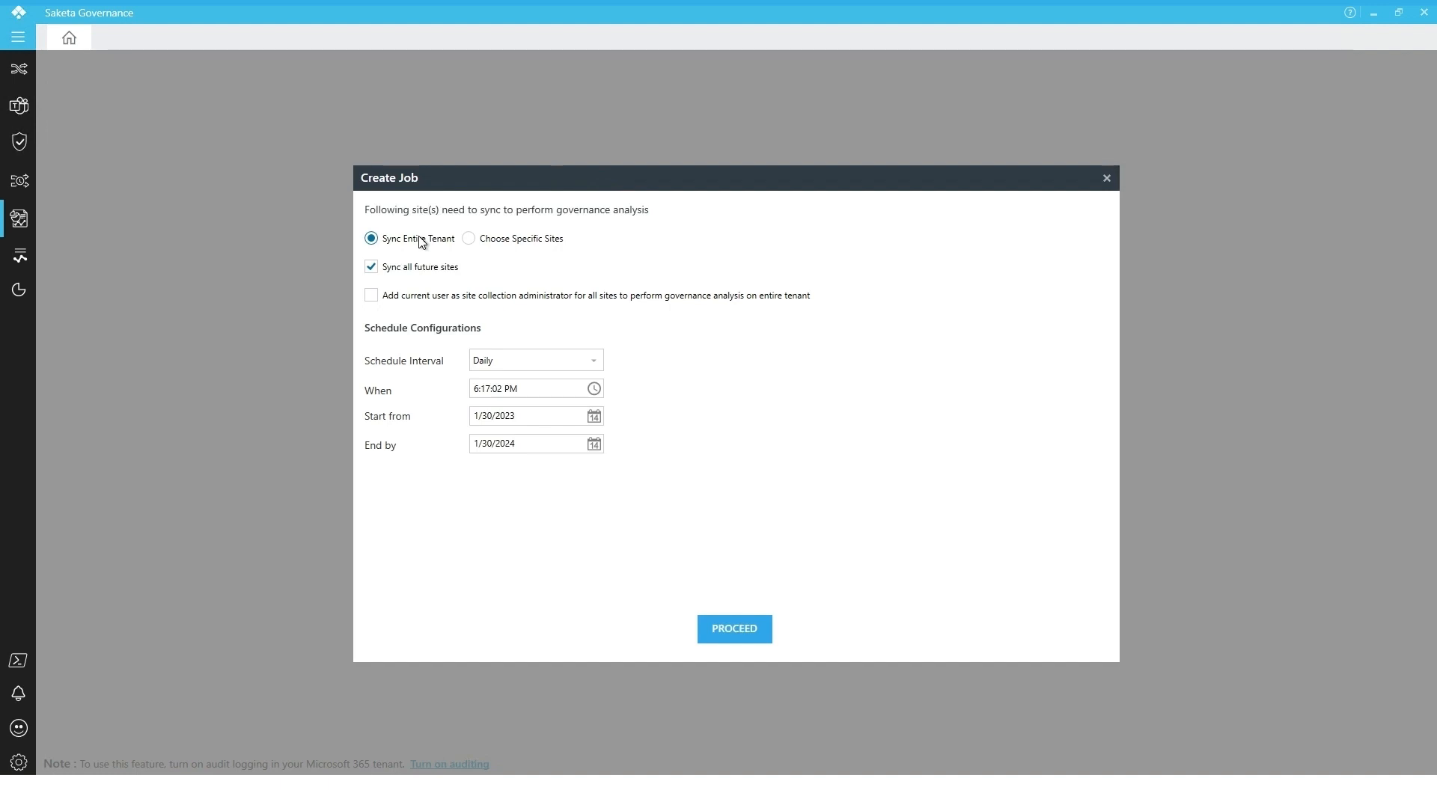
Switch to choosing specific sites, clear all sites, and select the teams/appcatalog and sites/archived sites
left_click(514, 241)
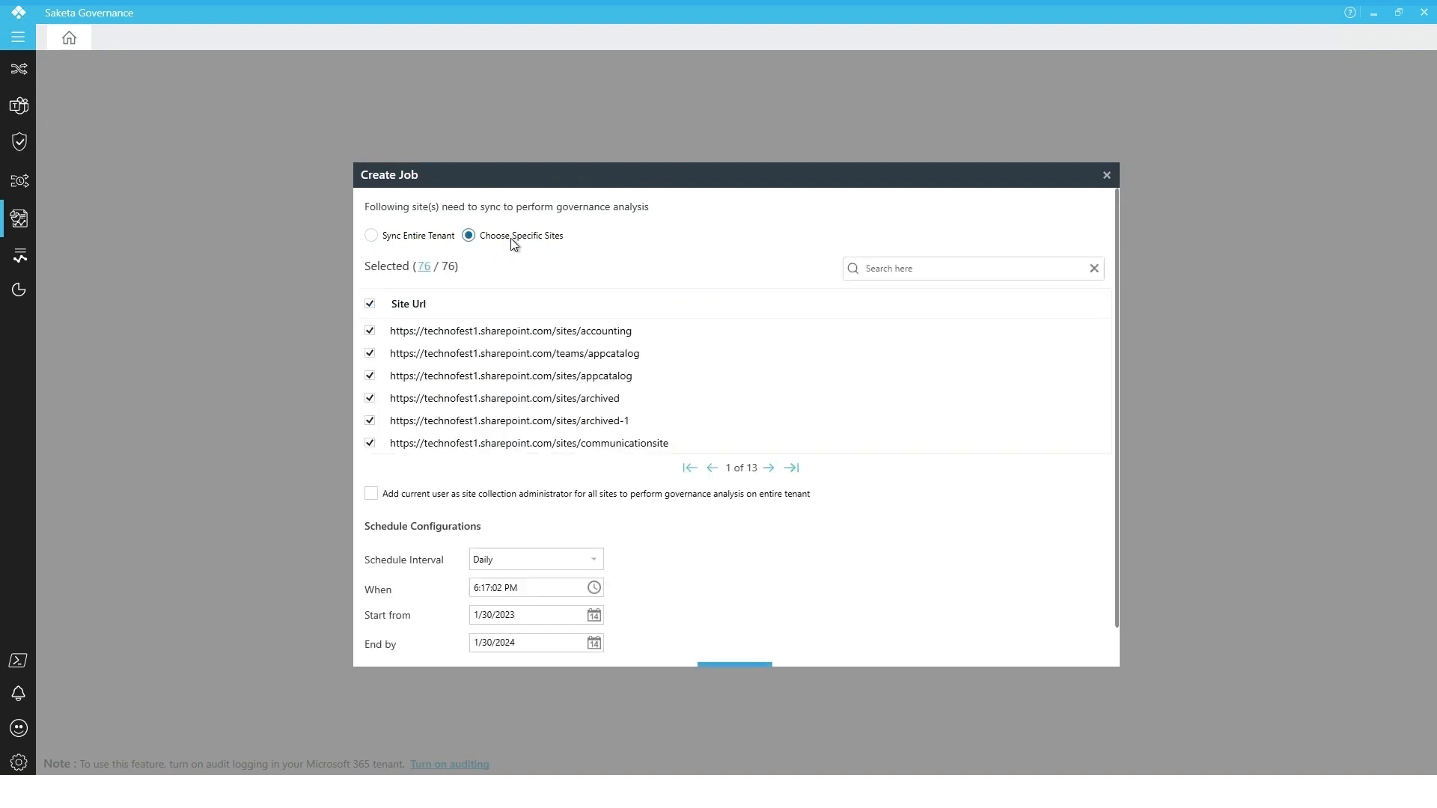
left_click(369, 305)
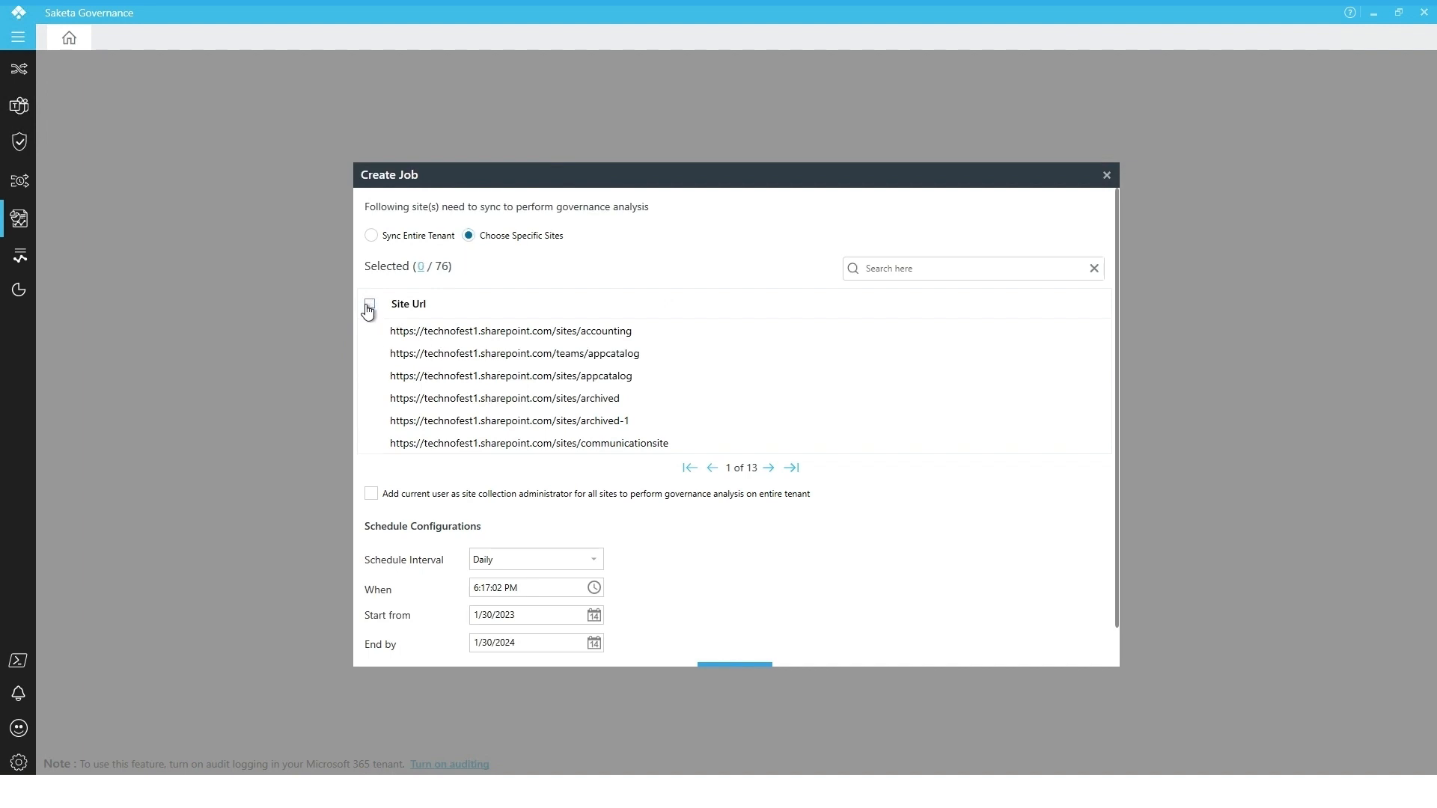
left_click(370, 354)
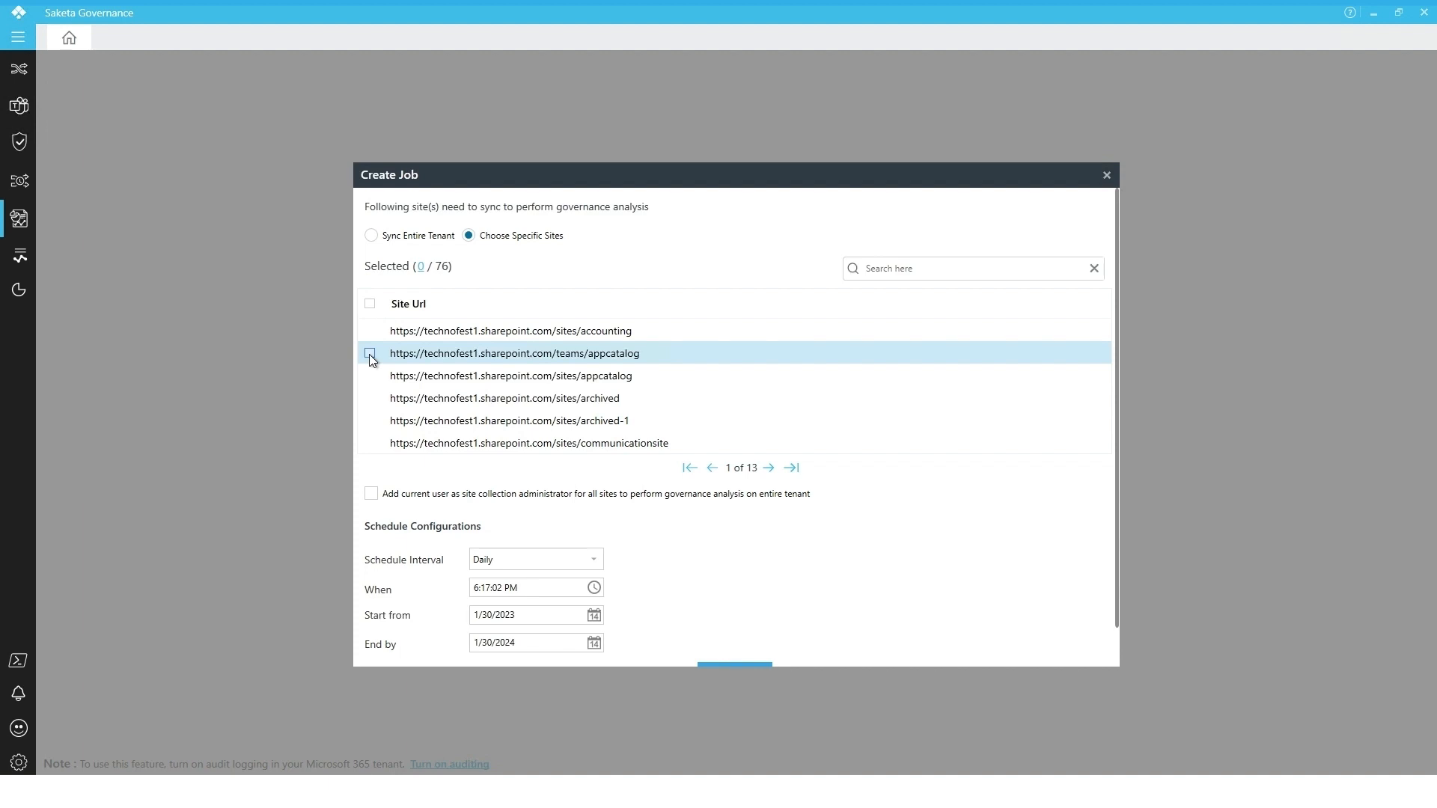
left_click(370, 399)
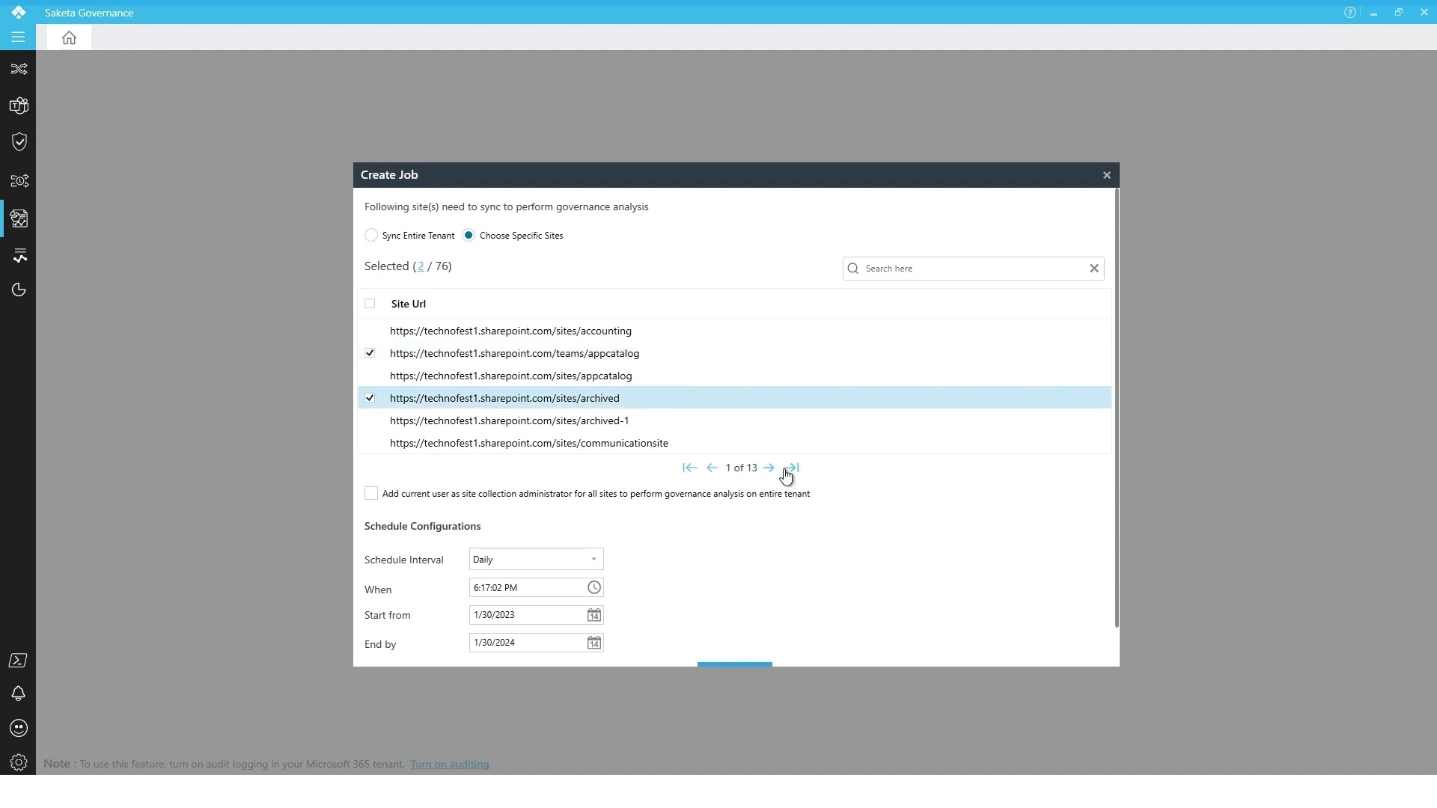
Page forward to page 5 of the site list and select the TEST site
left_click(769, 470)
left_click(770, 470)
left_click(769, 470)
left_click(770, 470)
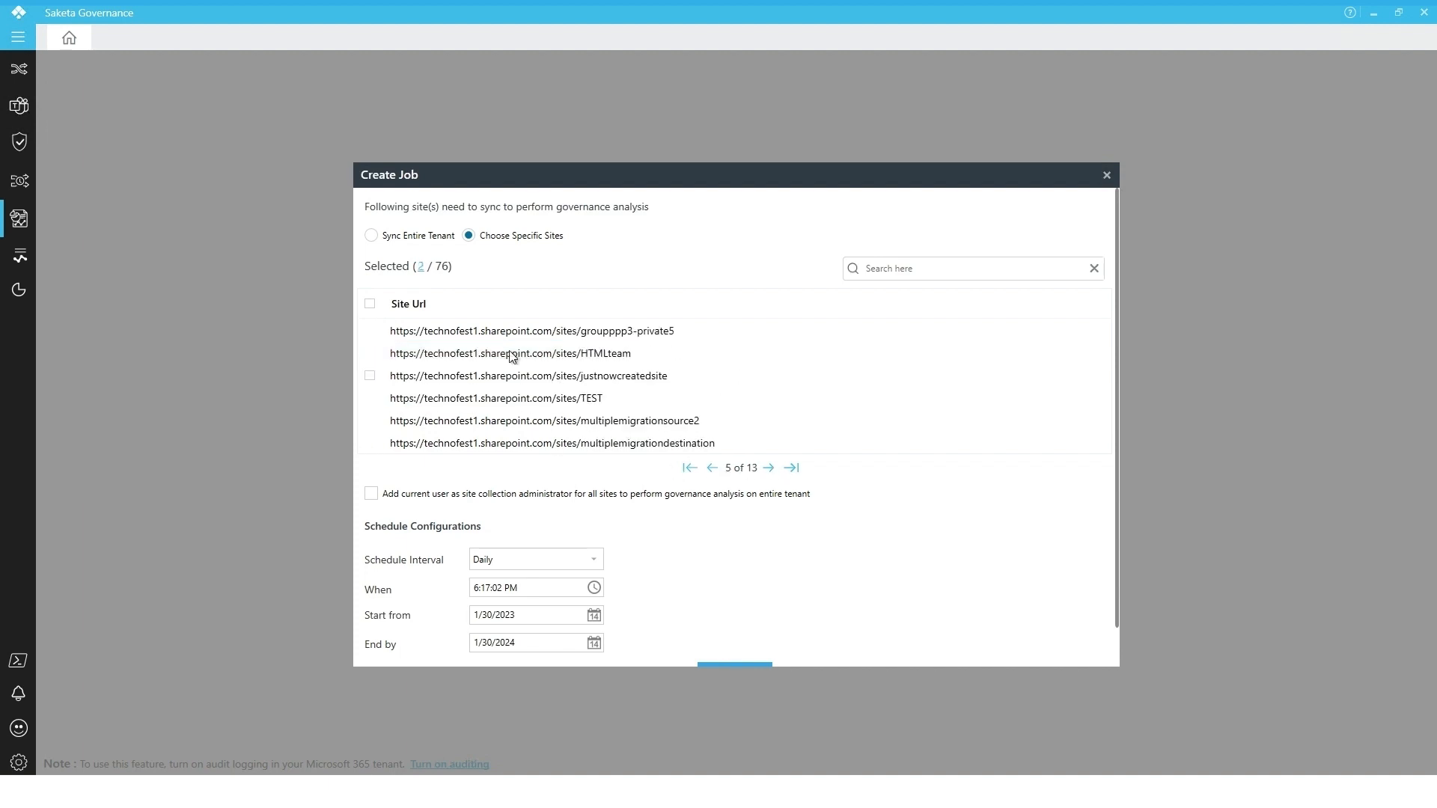
left_click(370, 399)
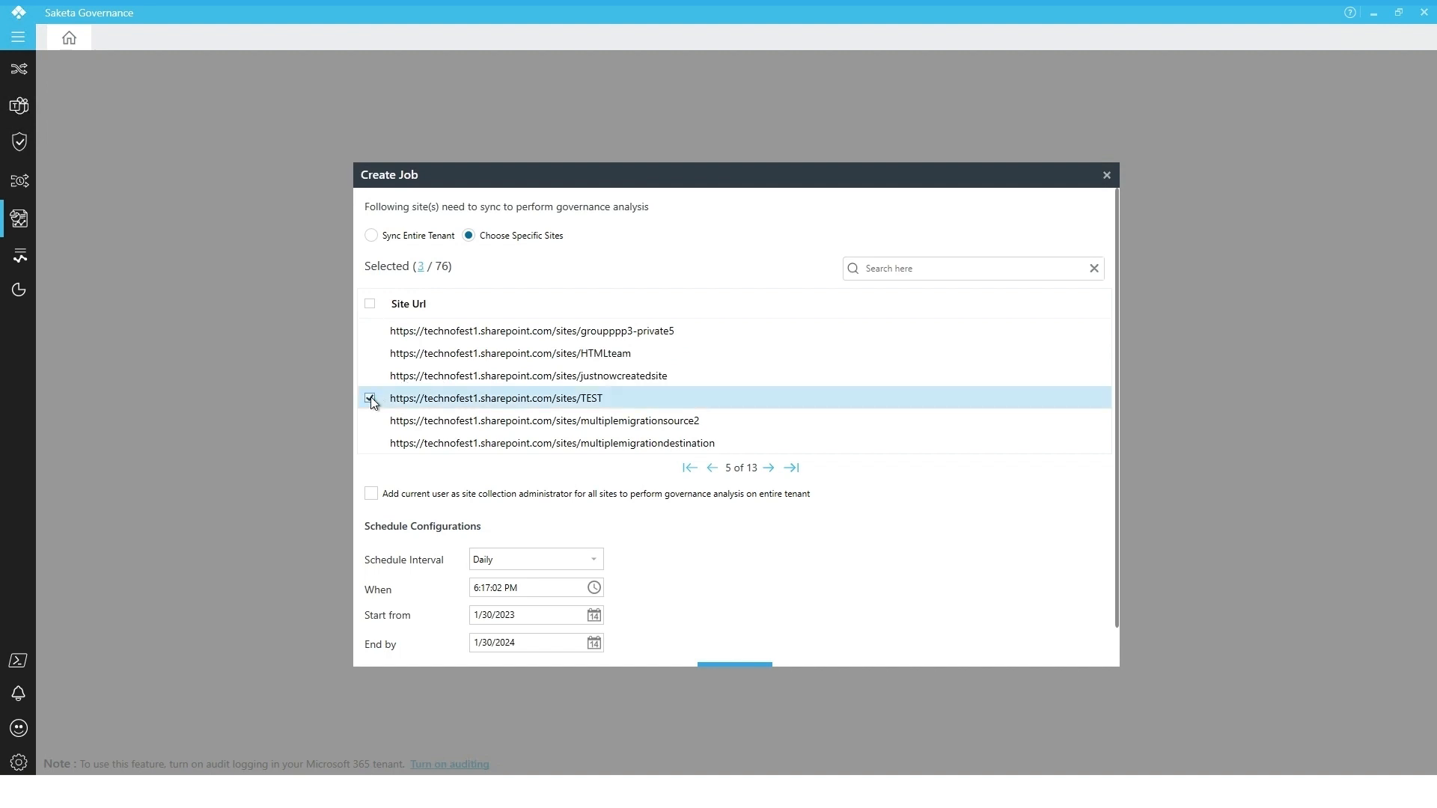
Search the site list for html and select the HTMLteam site
left_click(891, 268)
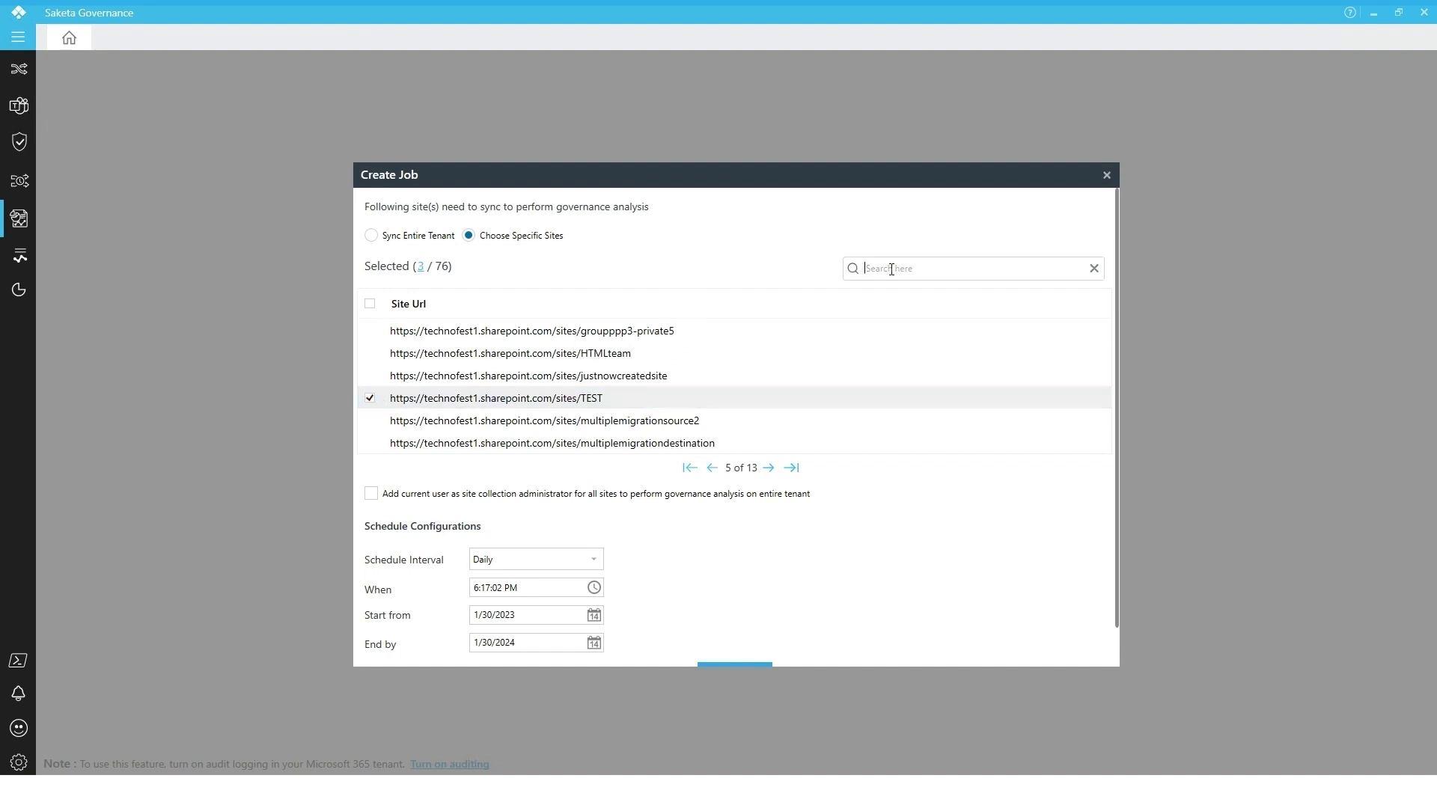
type("html")
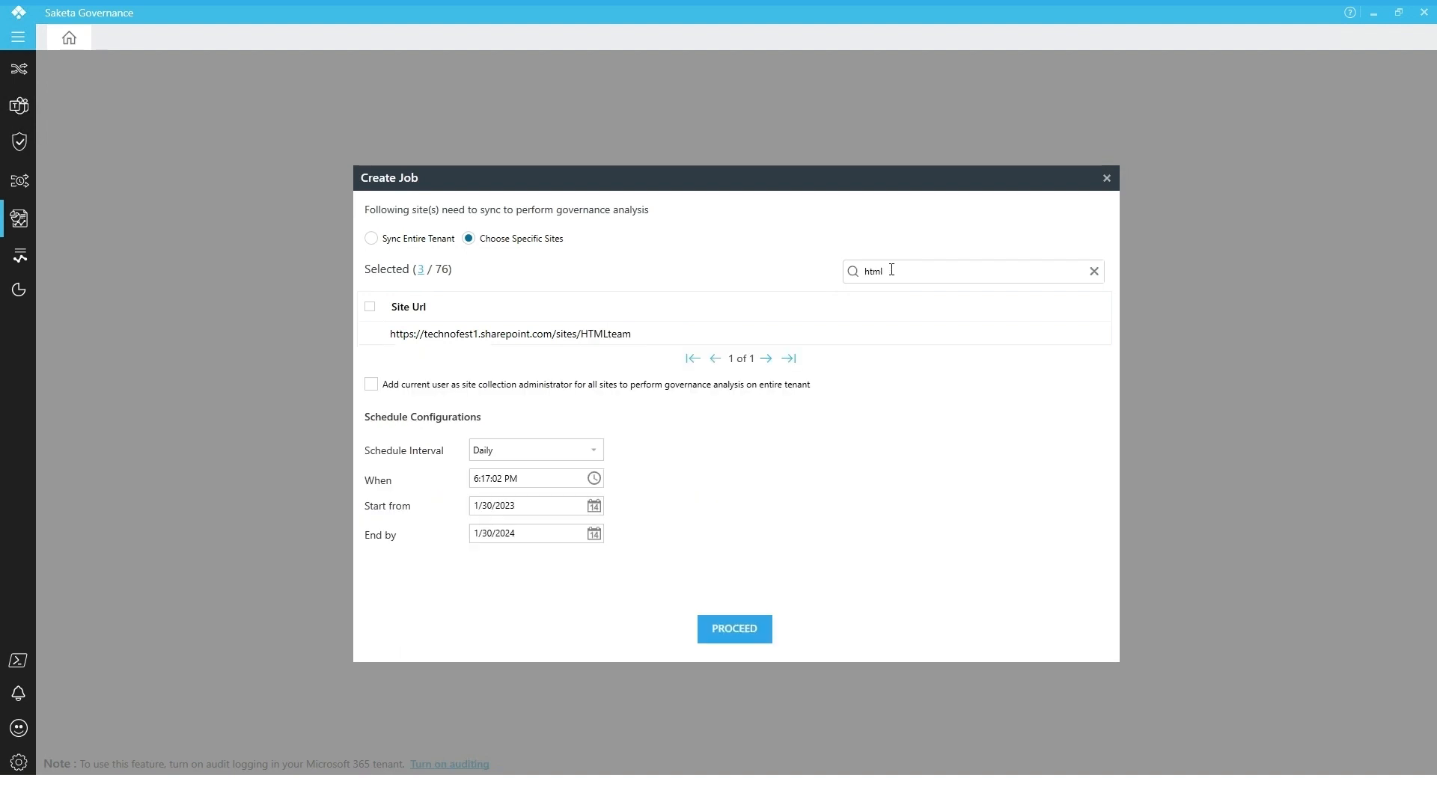
left_click(369, 334)
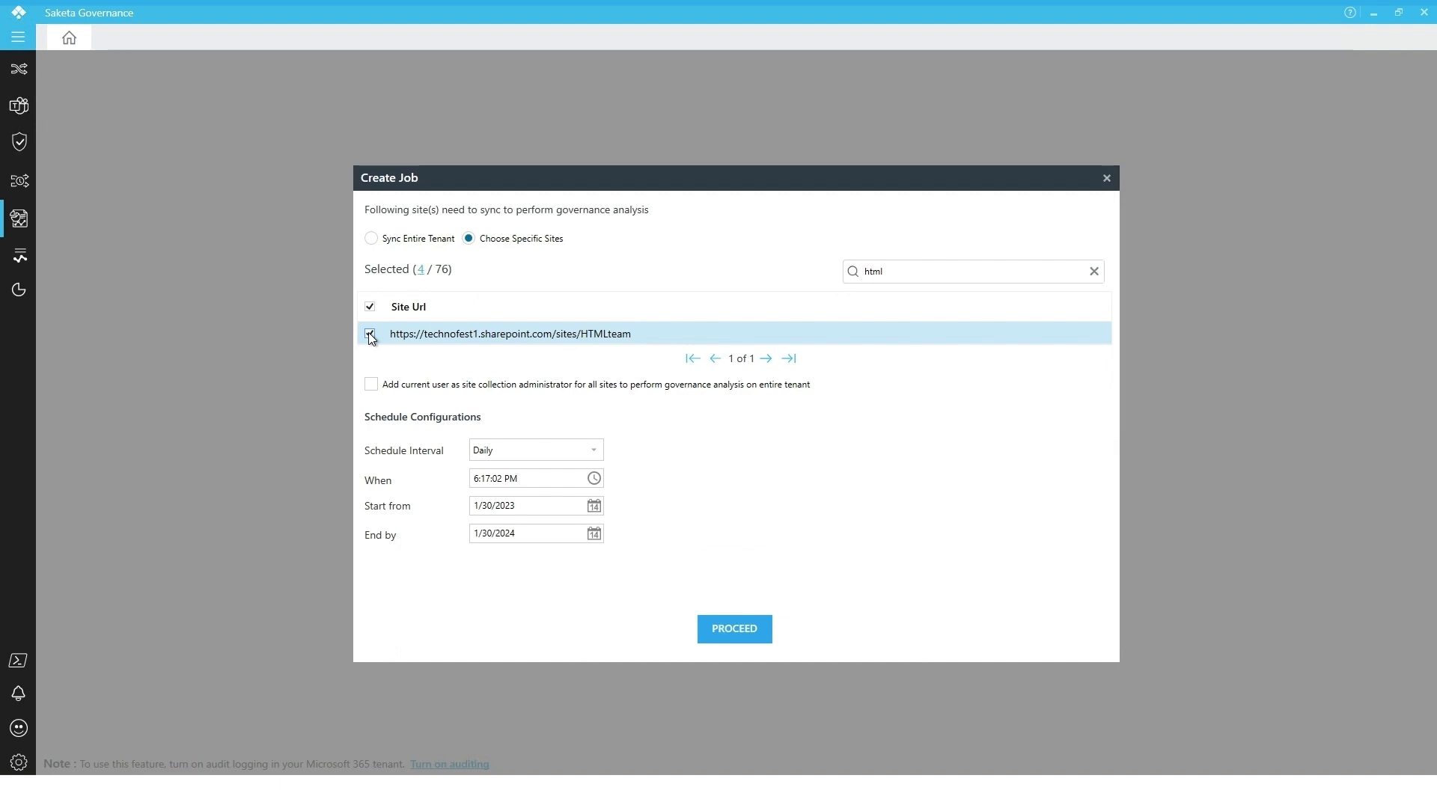
Show only the selected sites, then revert to syncing the entire tenant
left_click(420, 273)
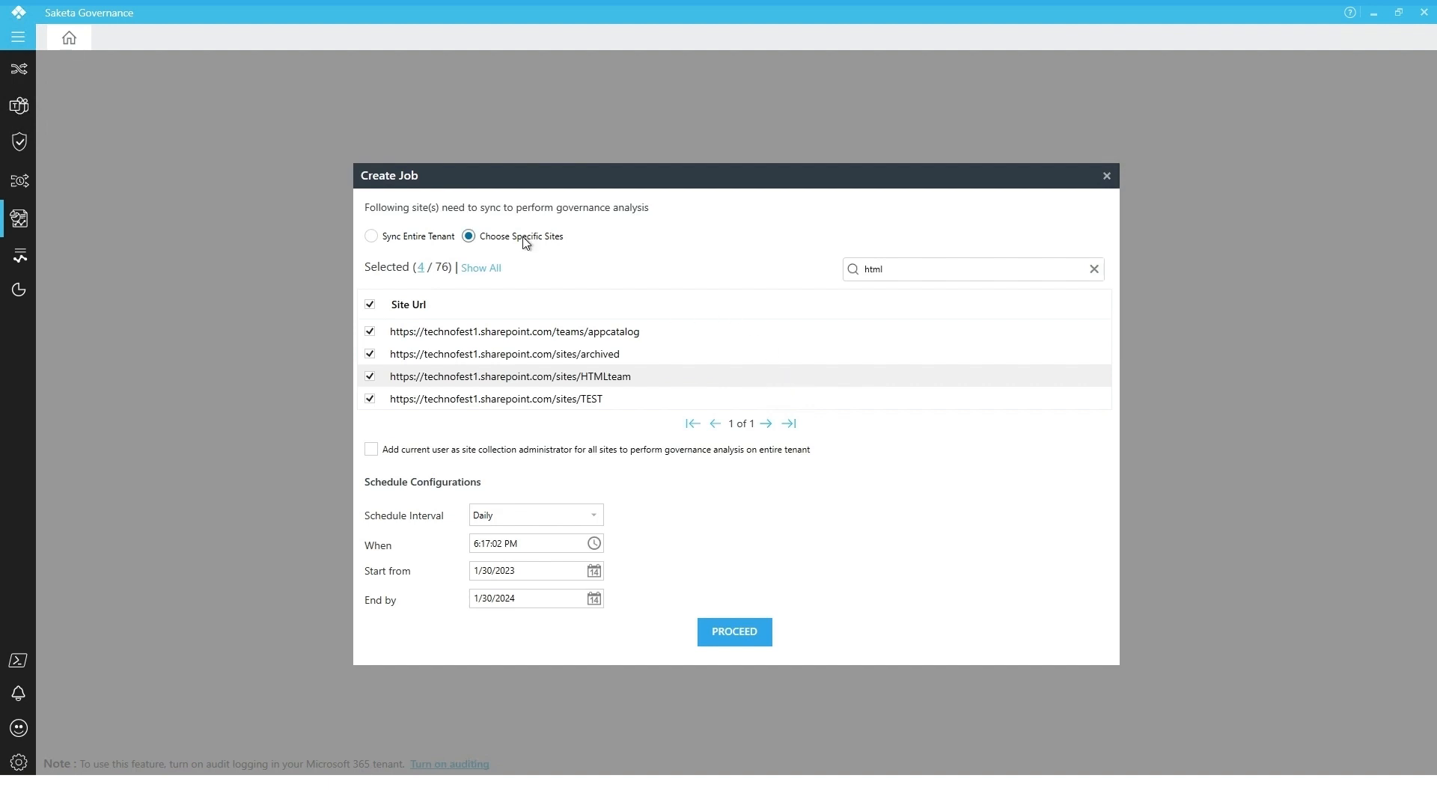
left_click(398, 237)
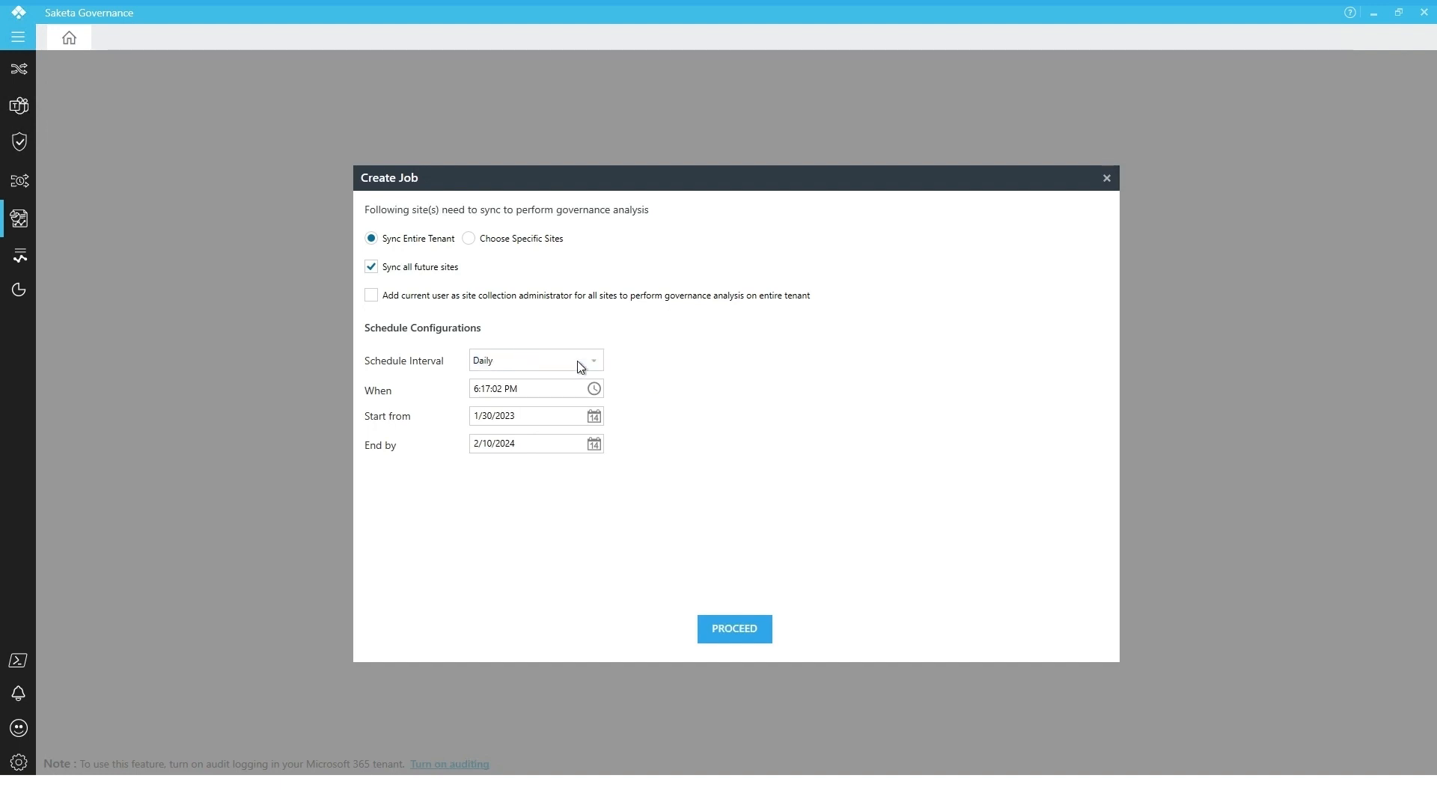
Set the job's start date to 1/30/2023 and its end date to 2/10/2024
left_click(599, 420)
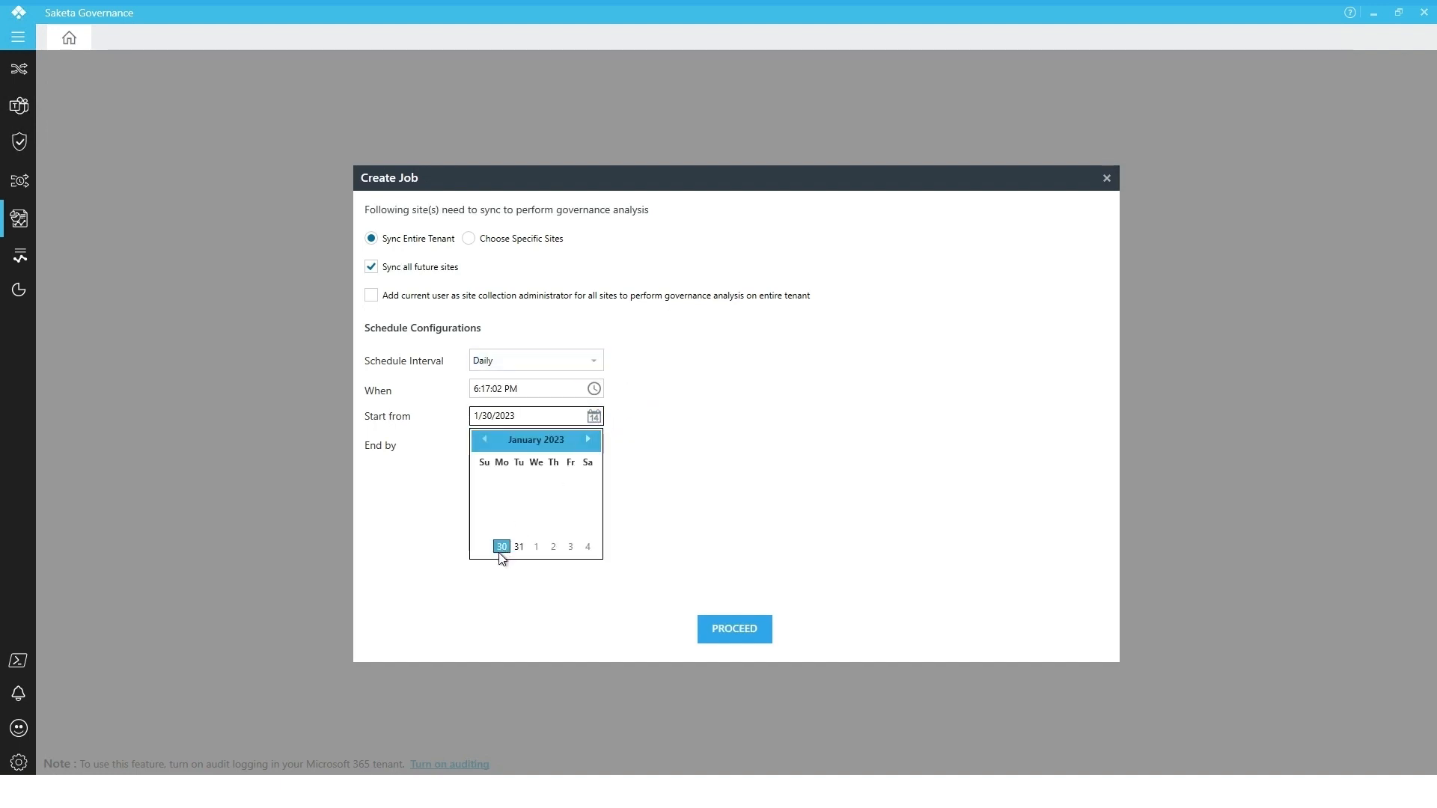
left_click(502, 547)
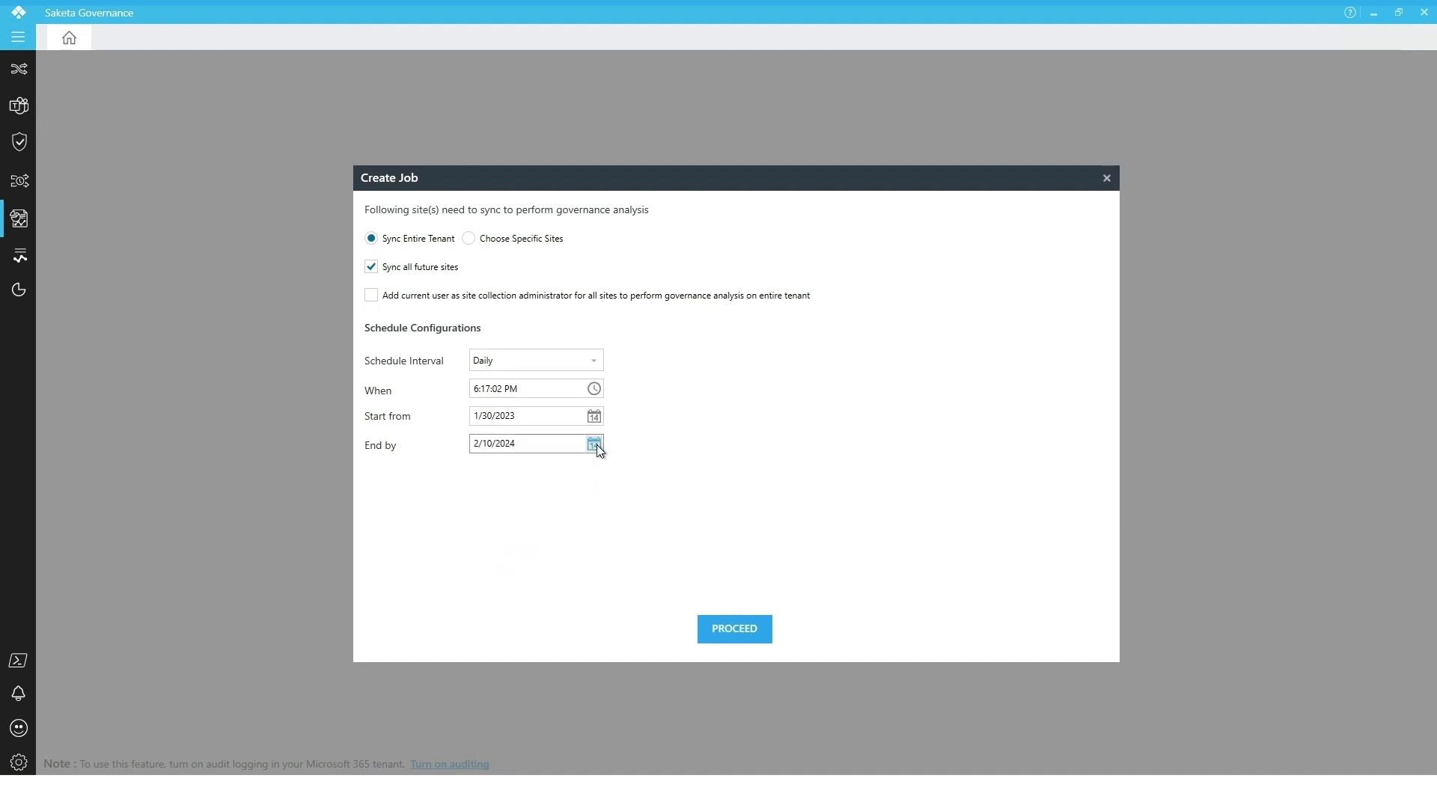
left_click(594, 444)
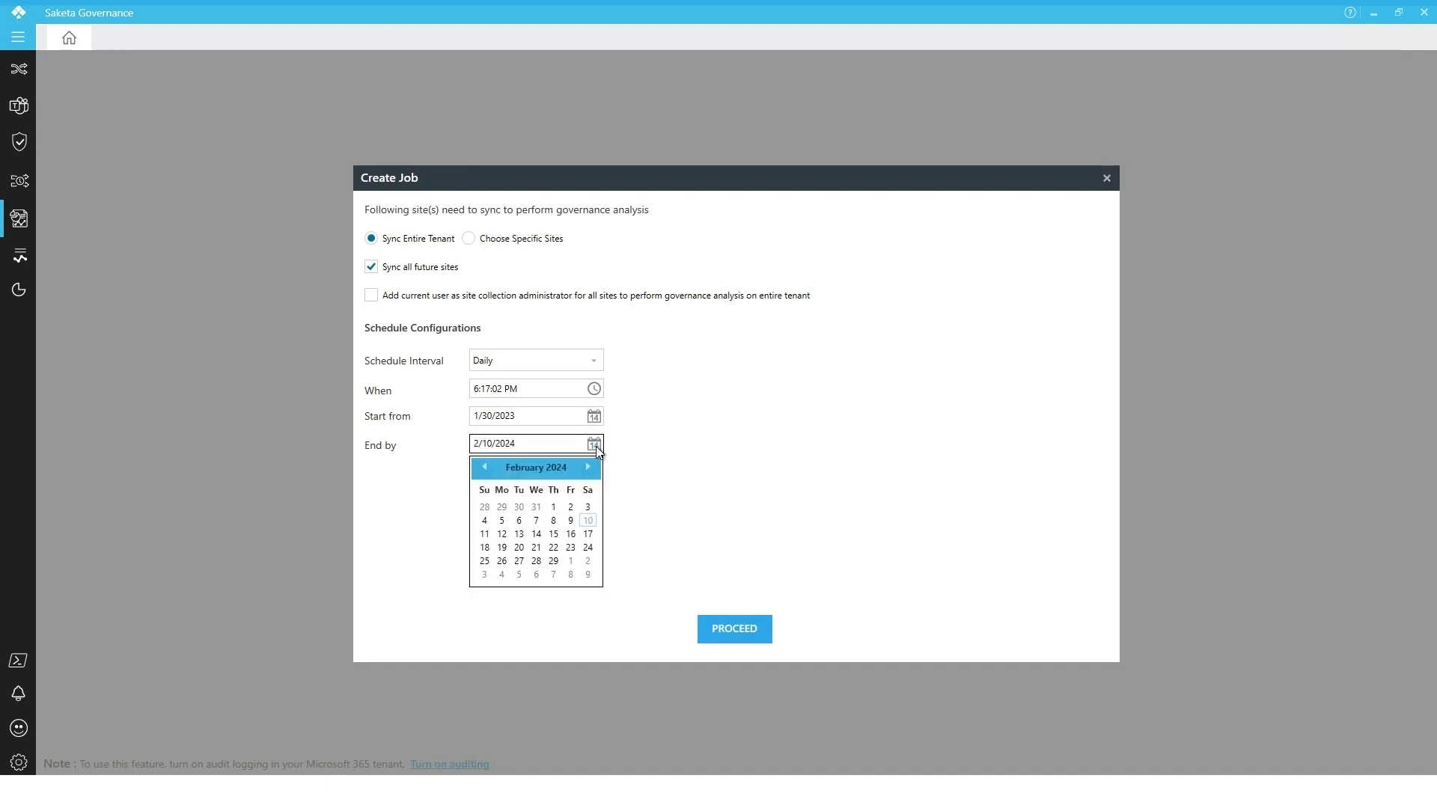
left_click(588, 520)
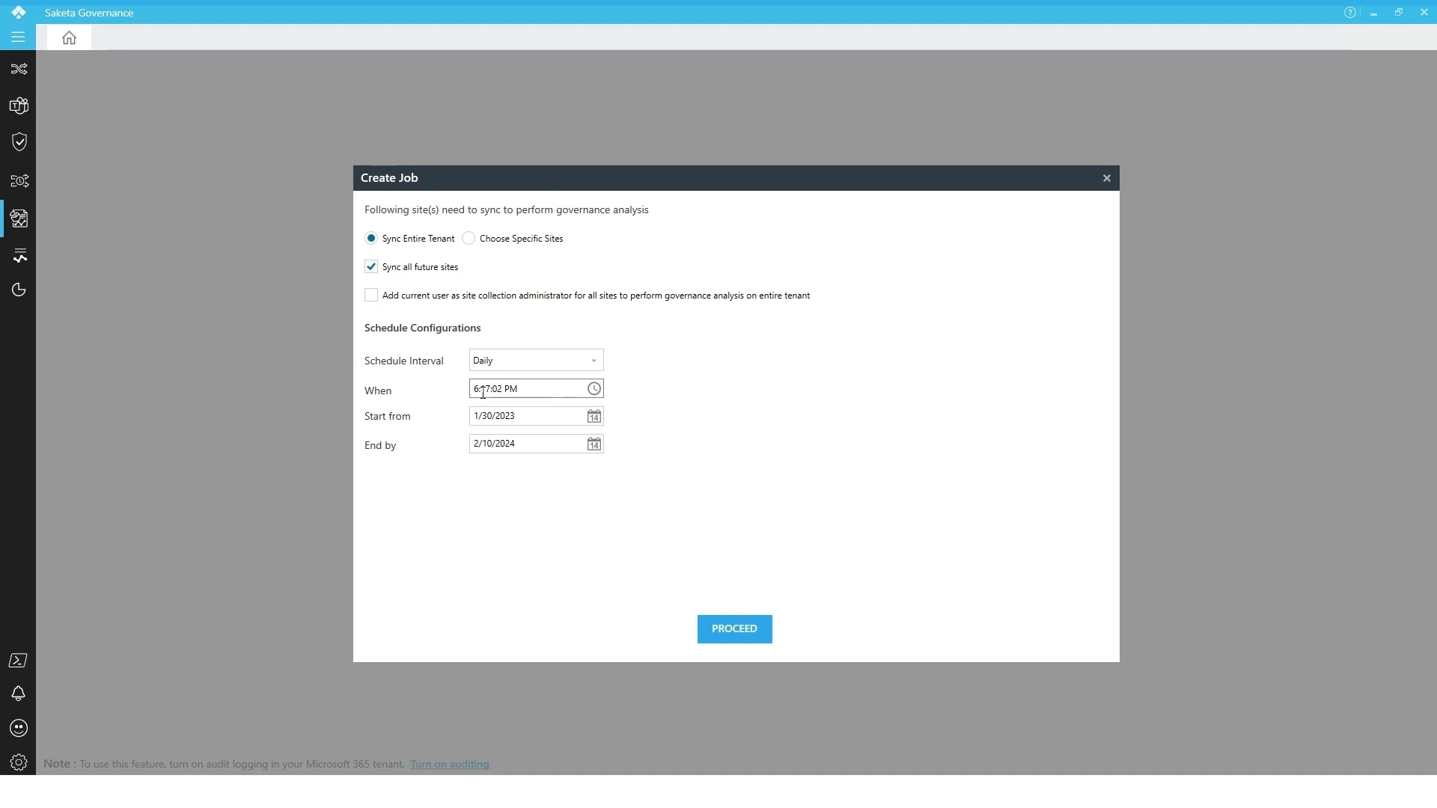
Change the schedule interval to Custom, running every 4, and switch the interval unit to Days
left_click(520, 363)
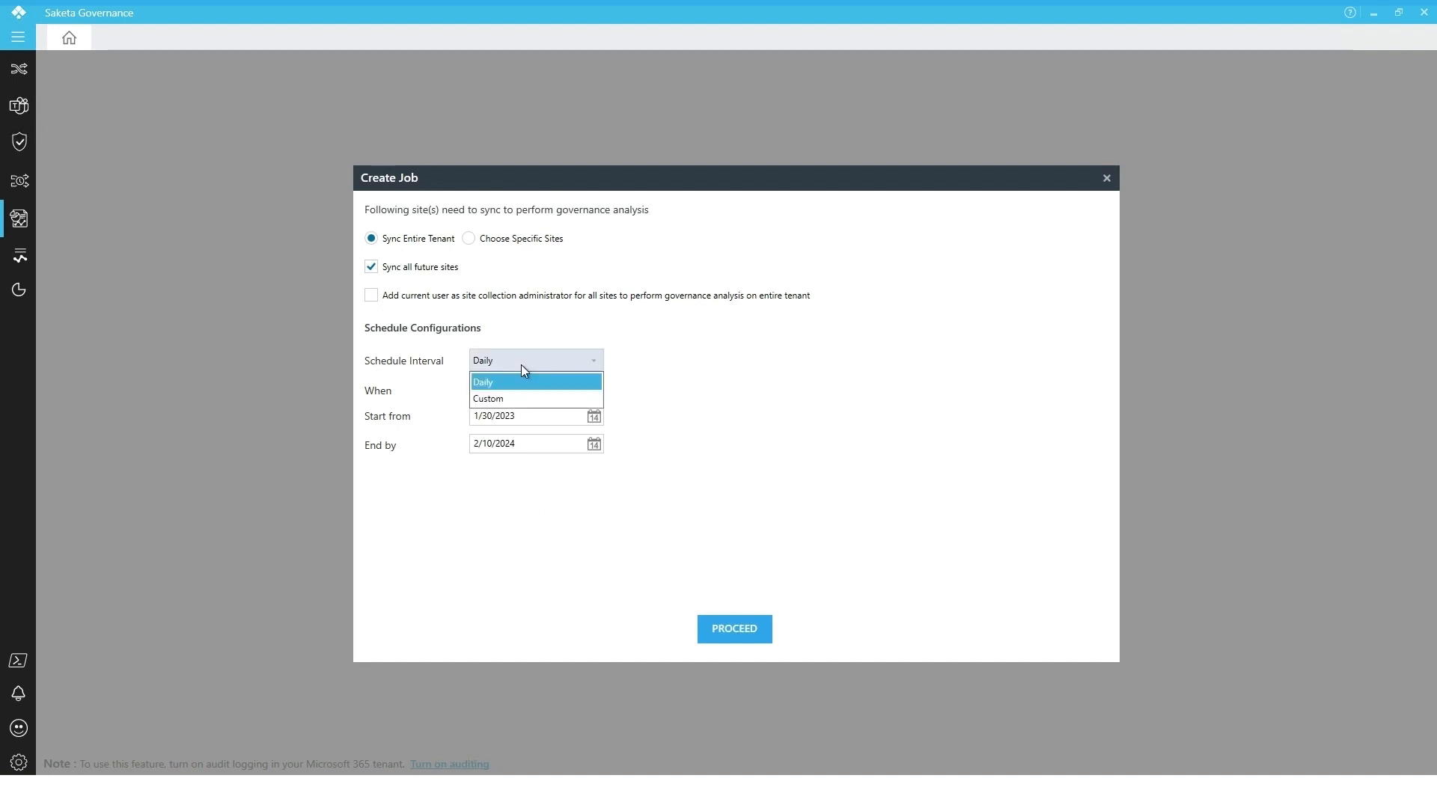
left_click(503, 399)
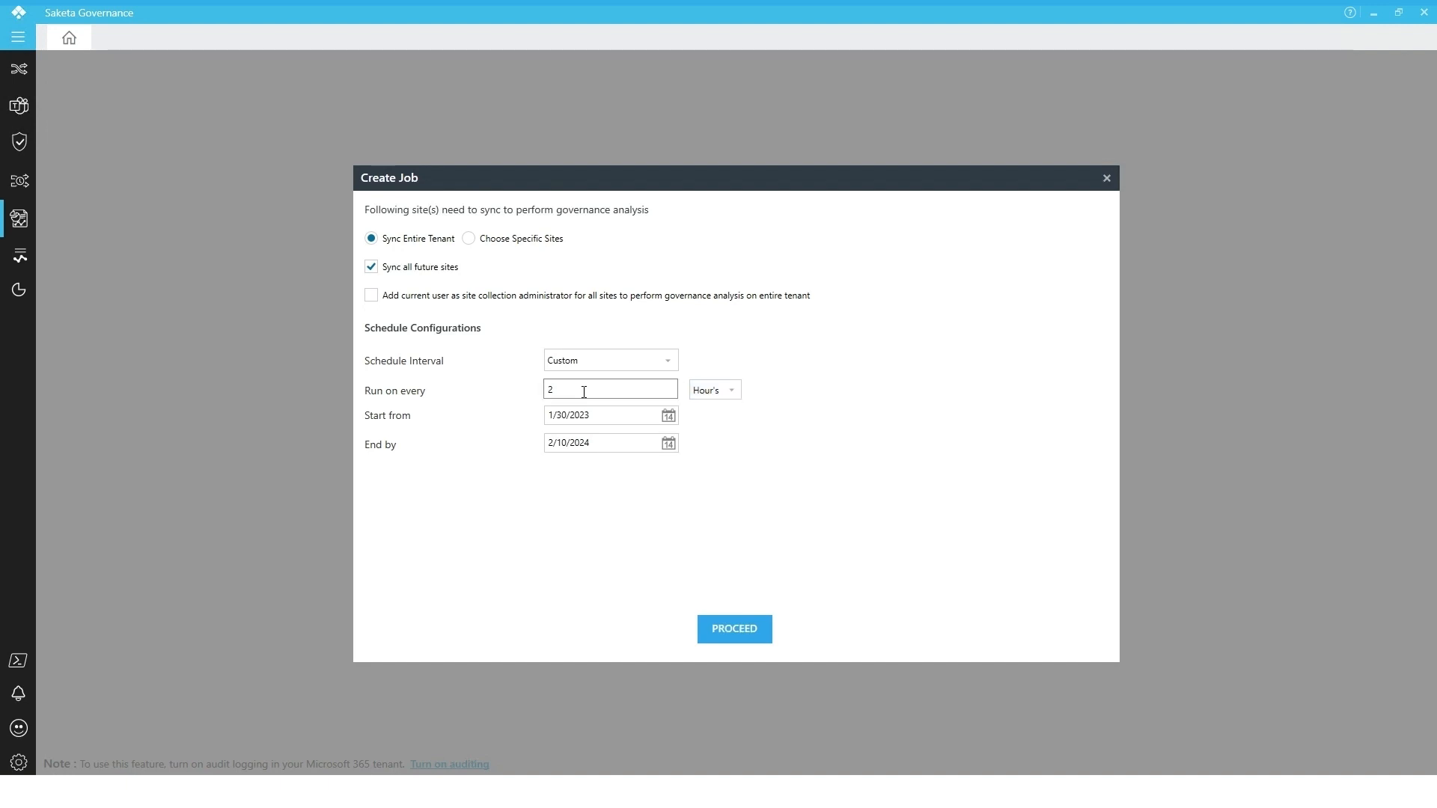
left_click_drag(583, 390, 544, 397)
key("BackSpace")
left_click(509, 423)
left_click(703, 392)
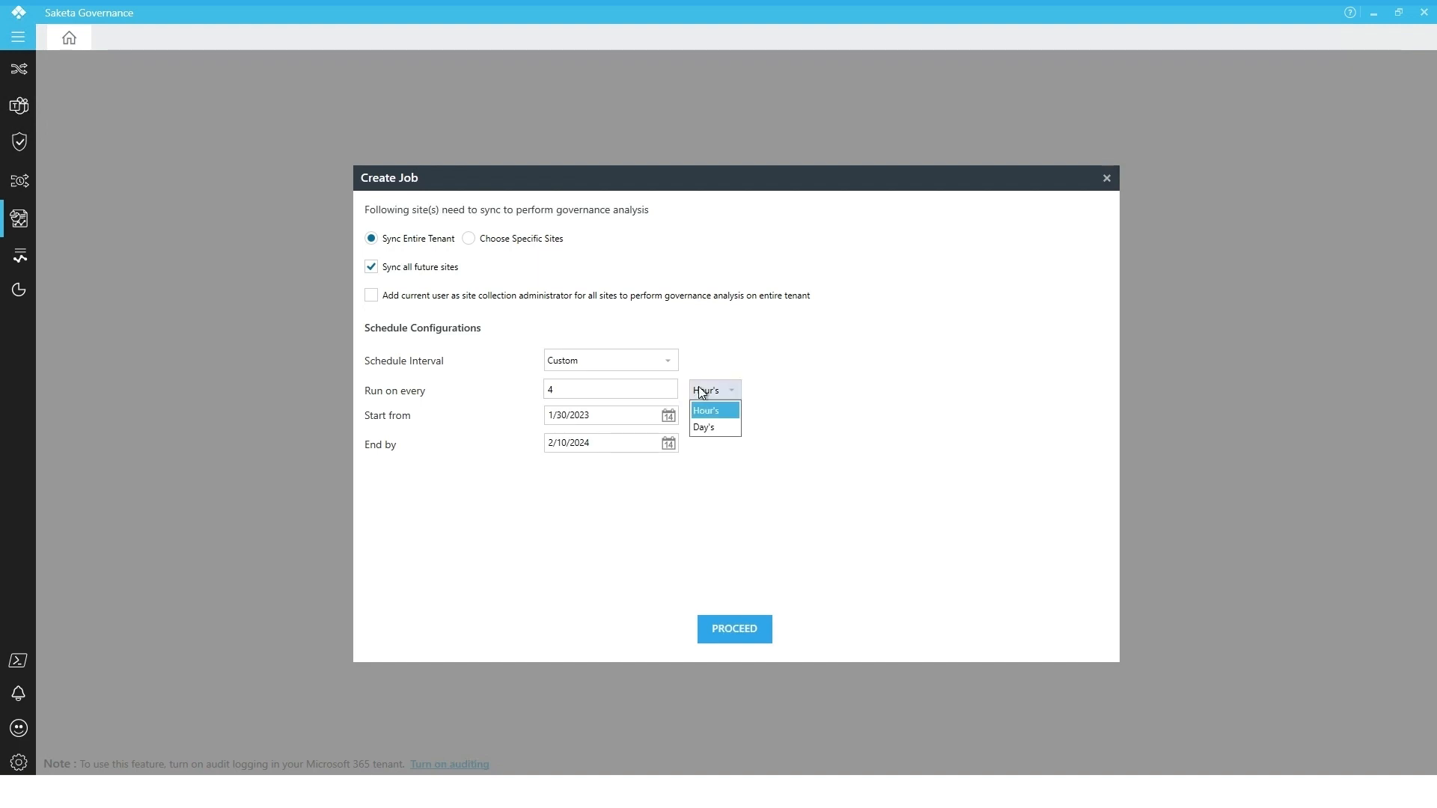
left_click(707, 426)
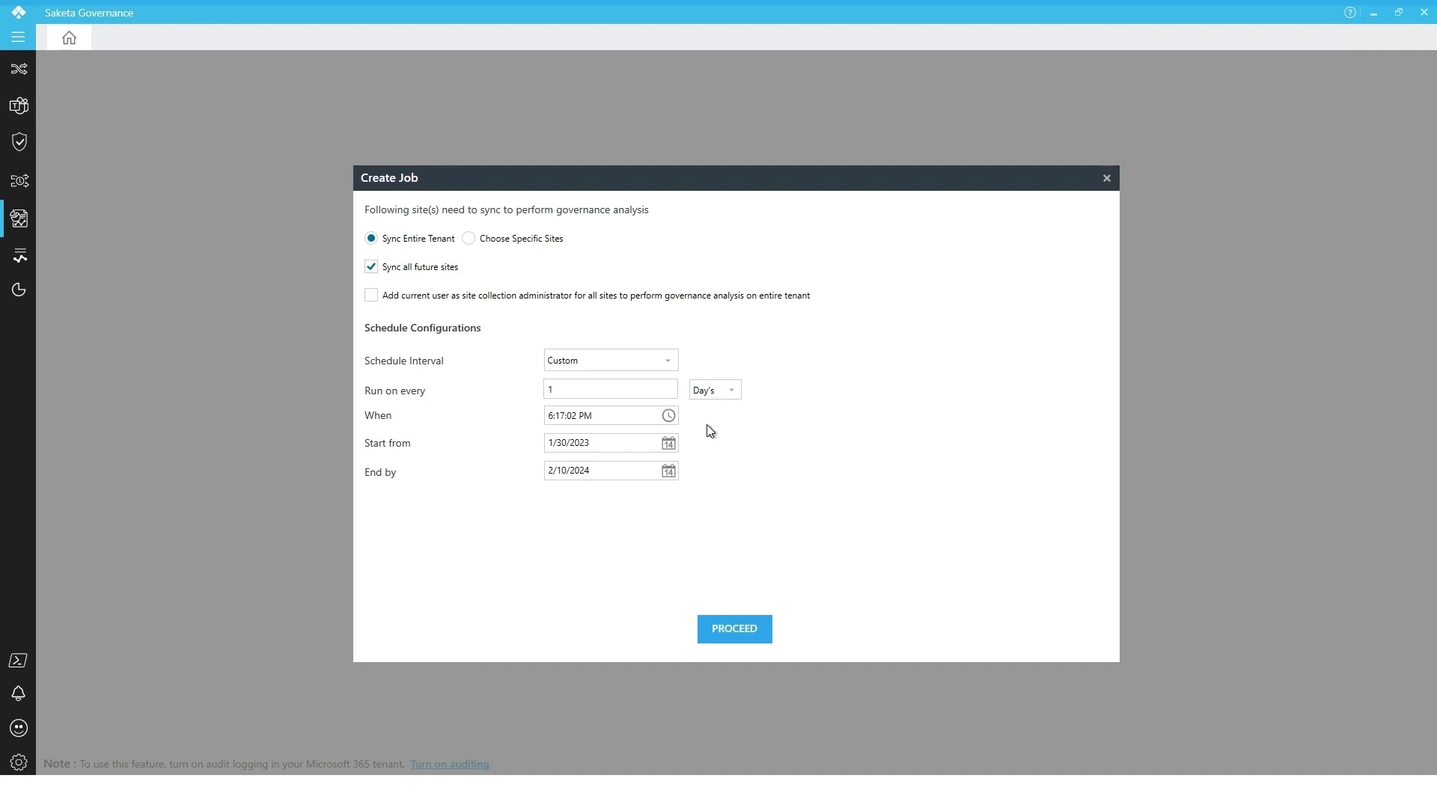
Open and close the start date calendar, then set the custom run interval to every 5 days
left_click(668, 443)
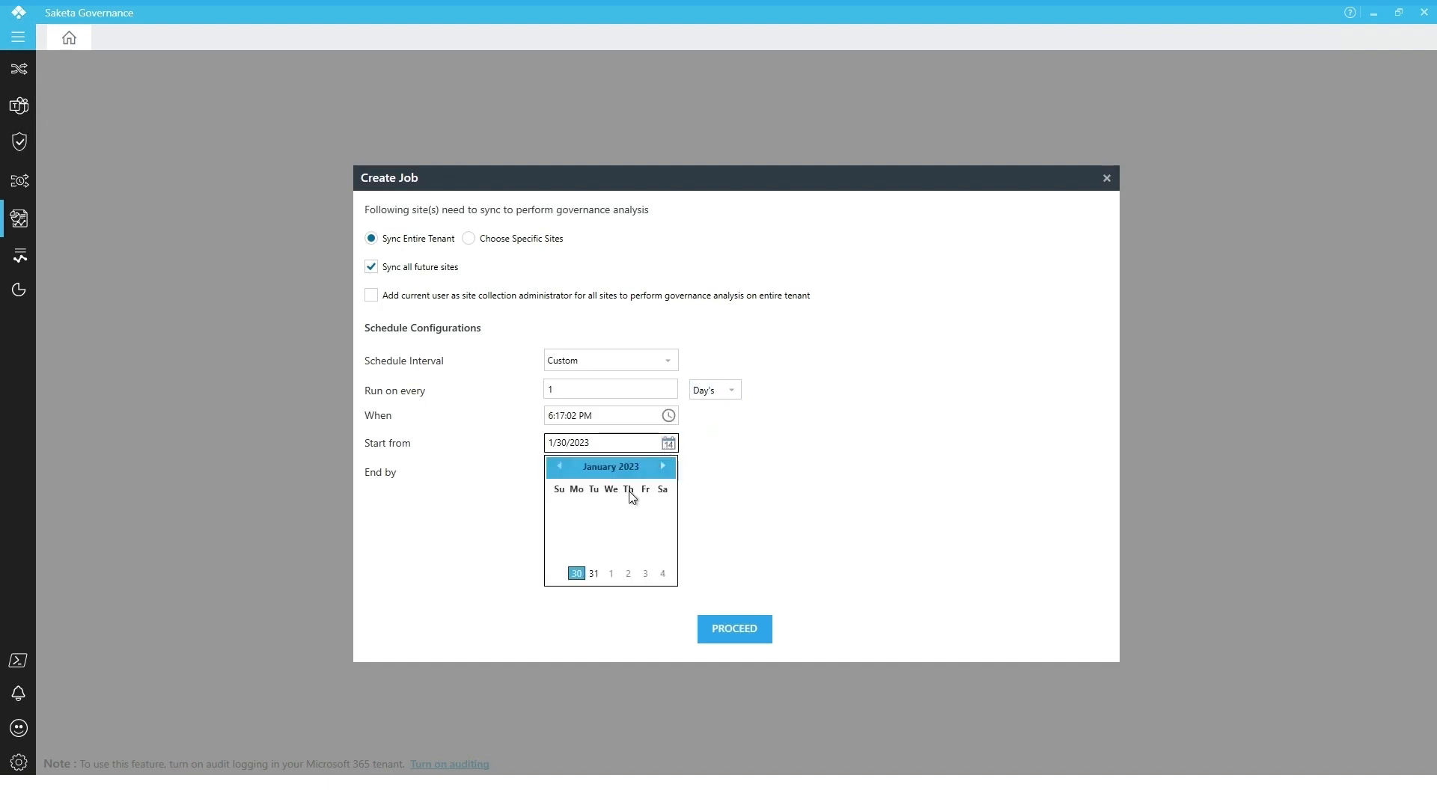
left_click(702, 464)
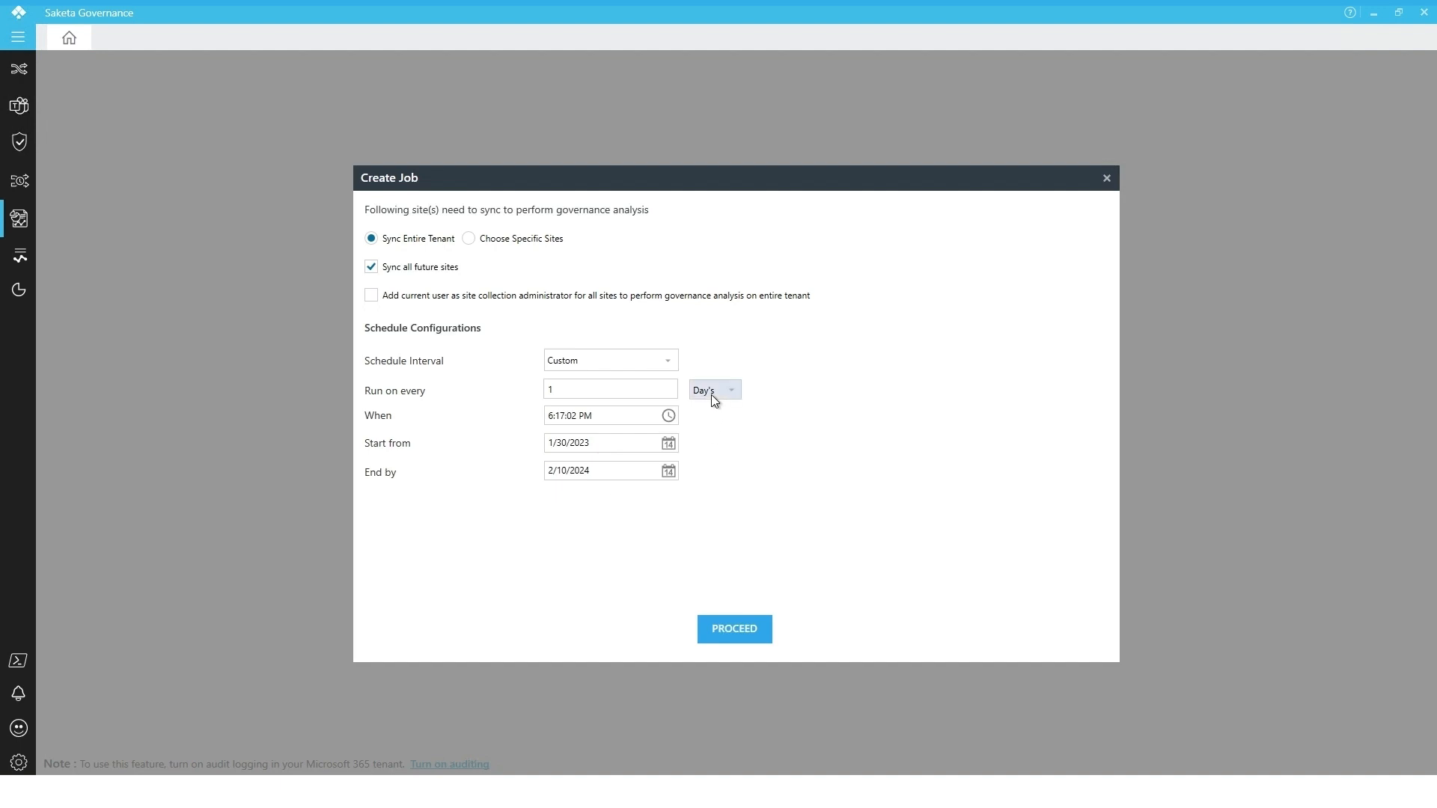
left_click(595, 395)
double_click(538, 390)
key("BackSpace")
type("5")
left_click(532, 423)
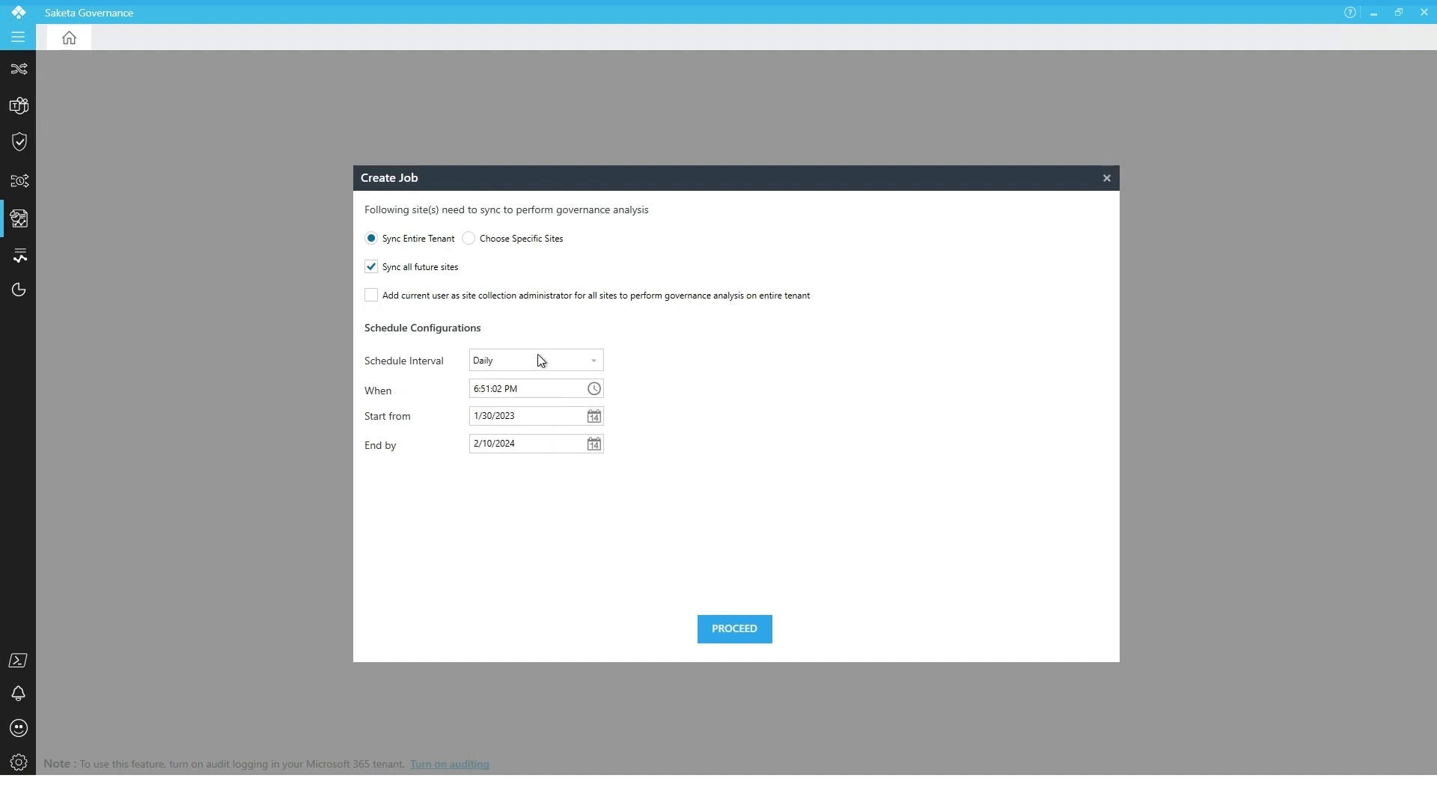
Set the schedule interval back to Daily and proceed to create the data collection job
left_click(535, 357)
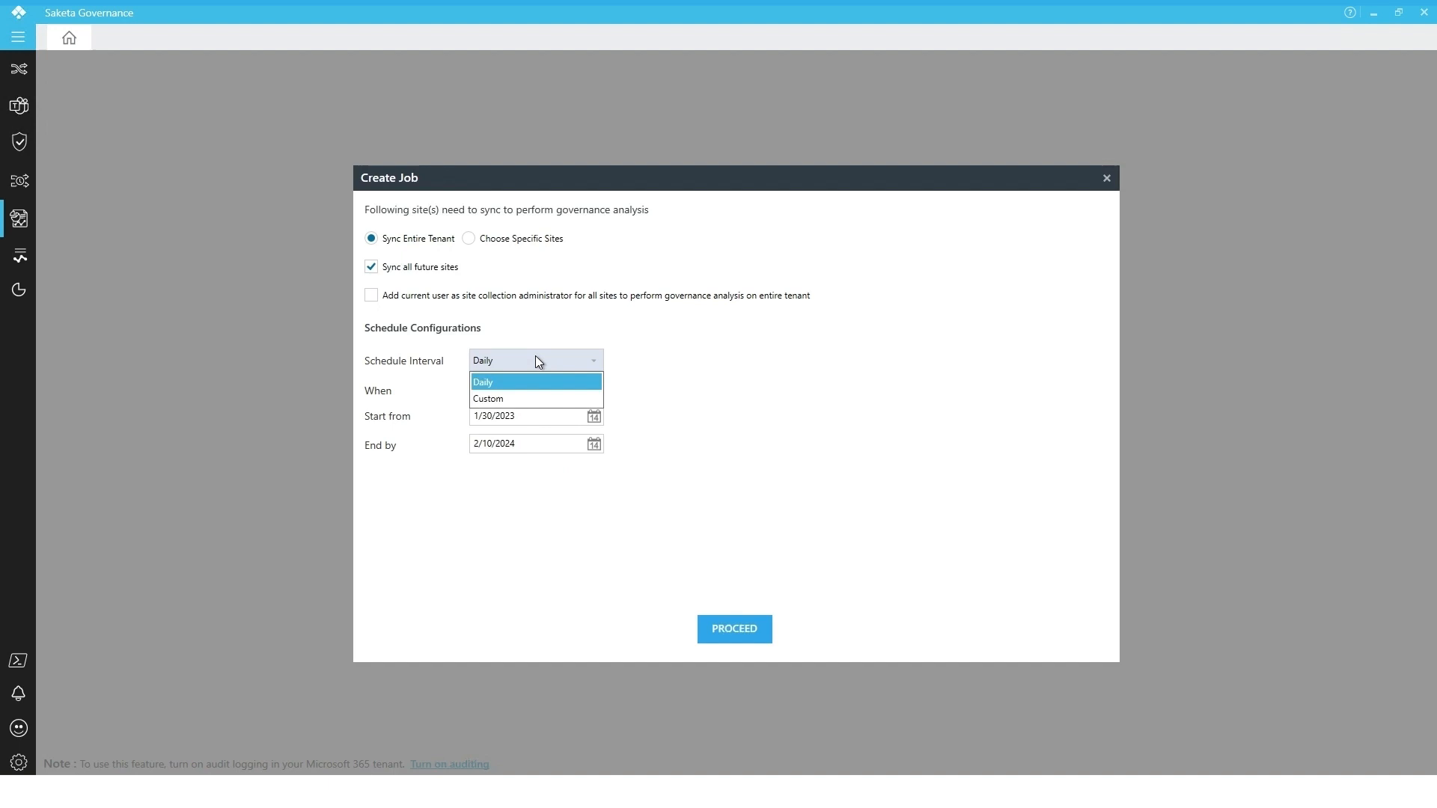
left_click(505, 384)
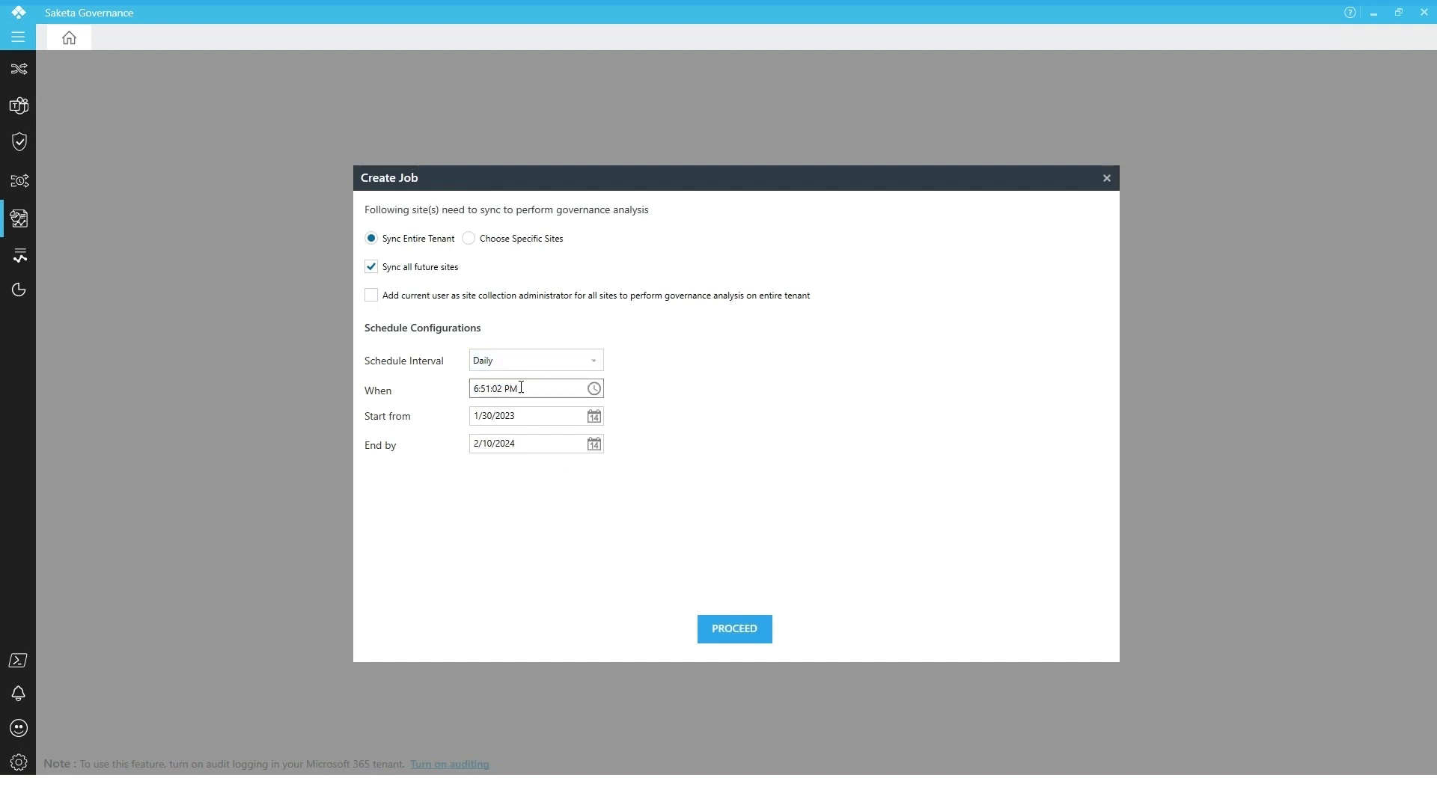
left_click(731, 628)
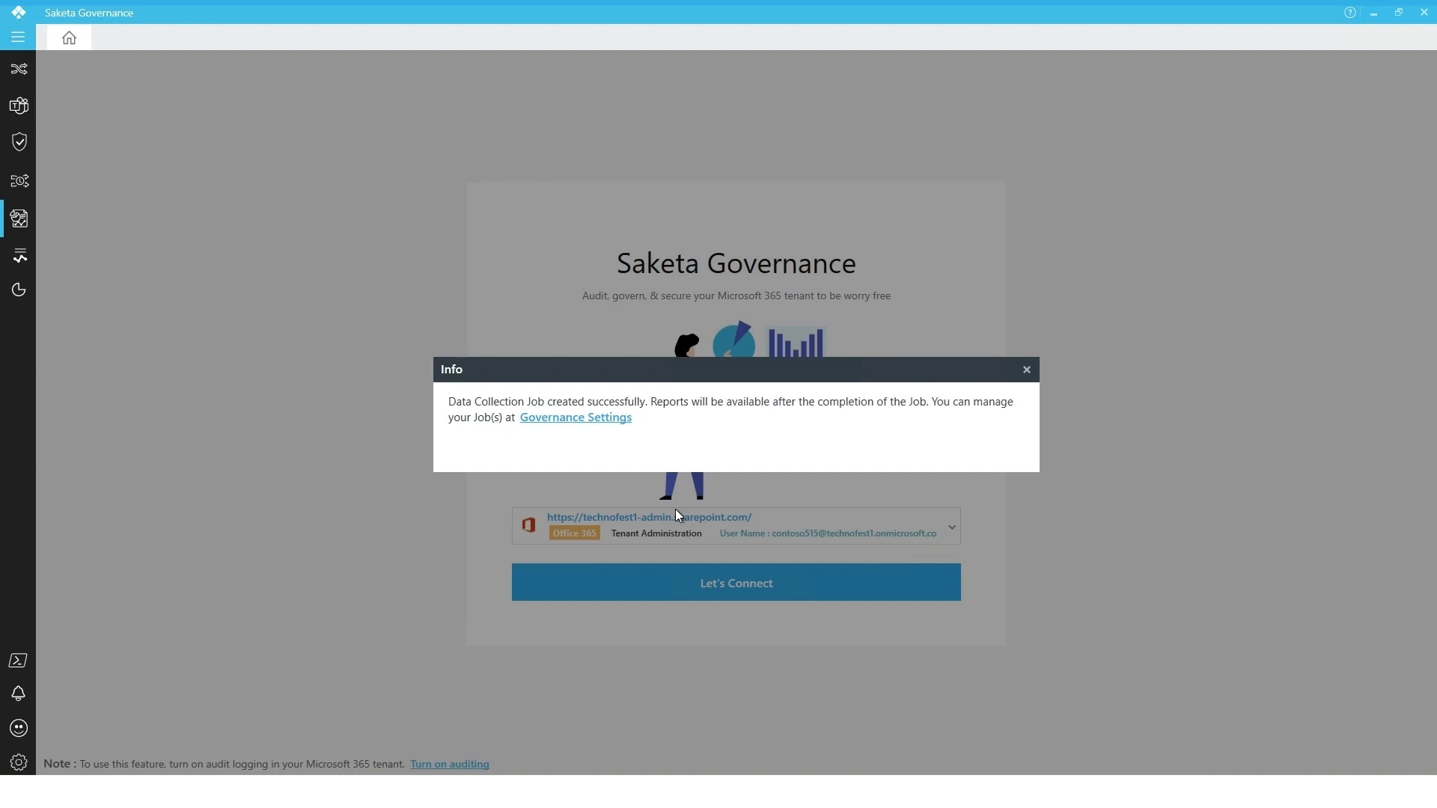
Open Governance Settings from the confirmation and refresh the data collection jobs list
left_click(614, 425)
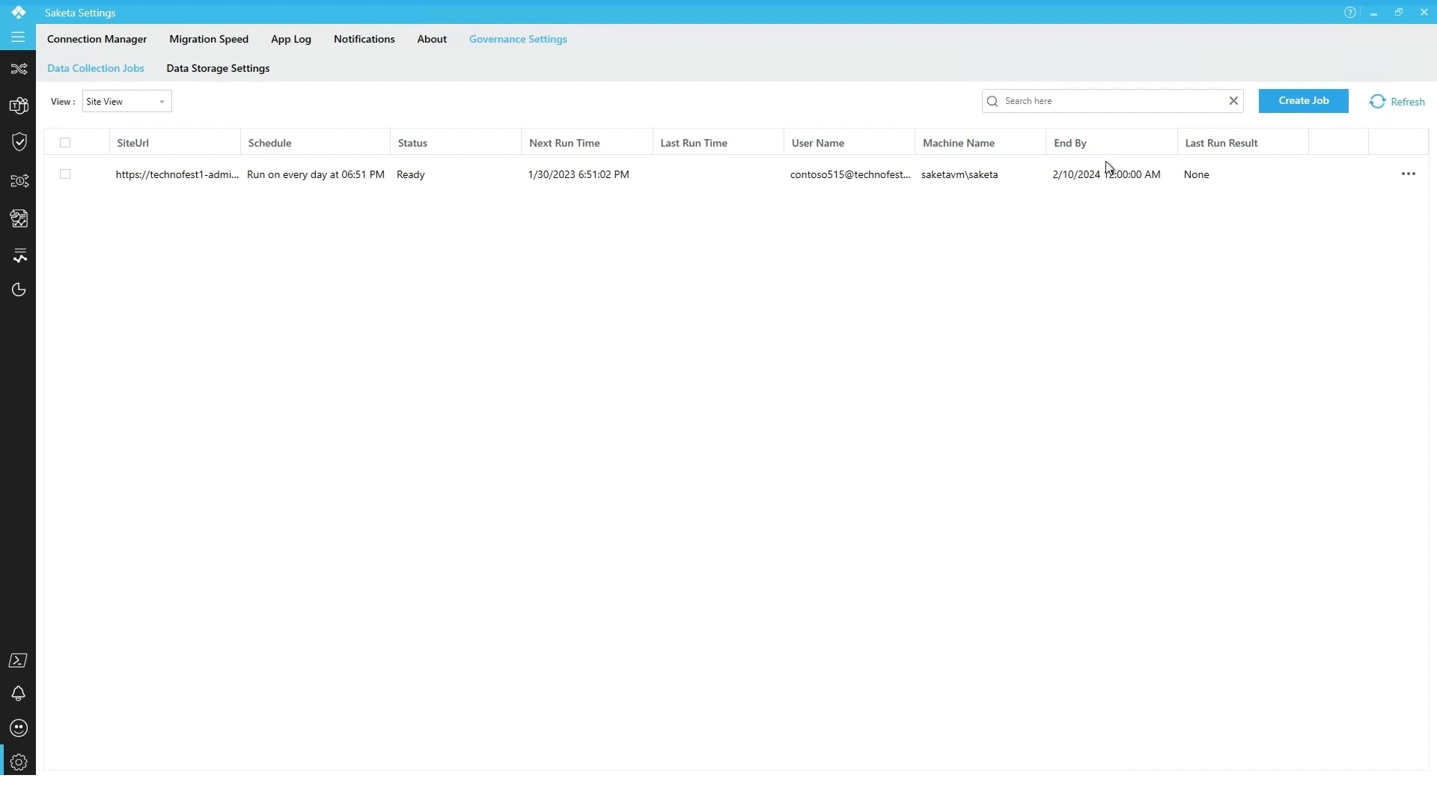
left_click(1195, 178)
mouse_move(1377, 176)
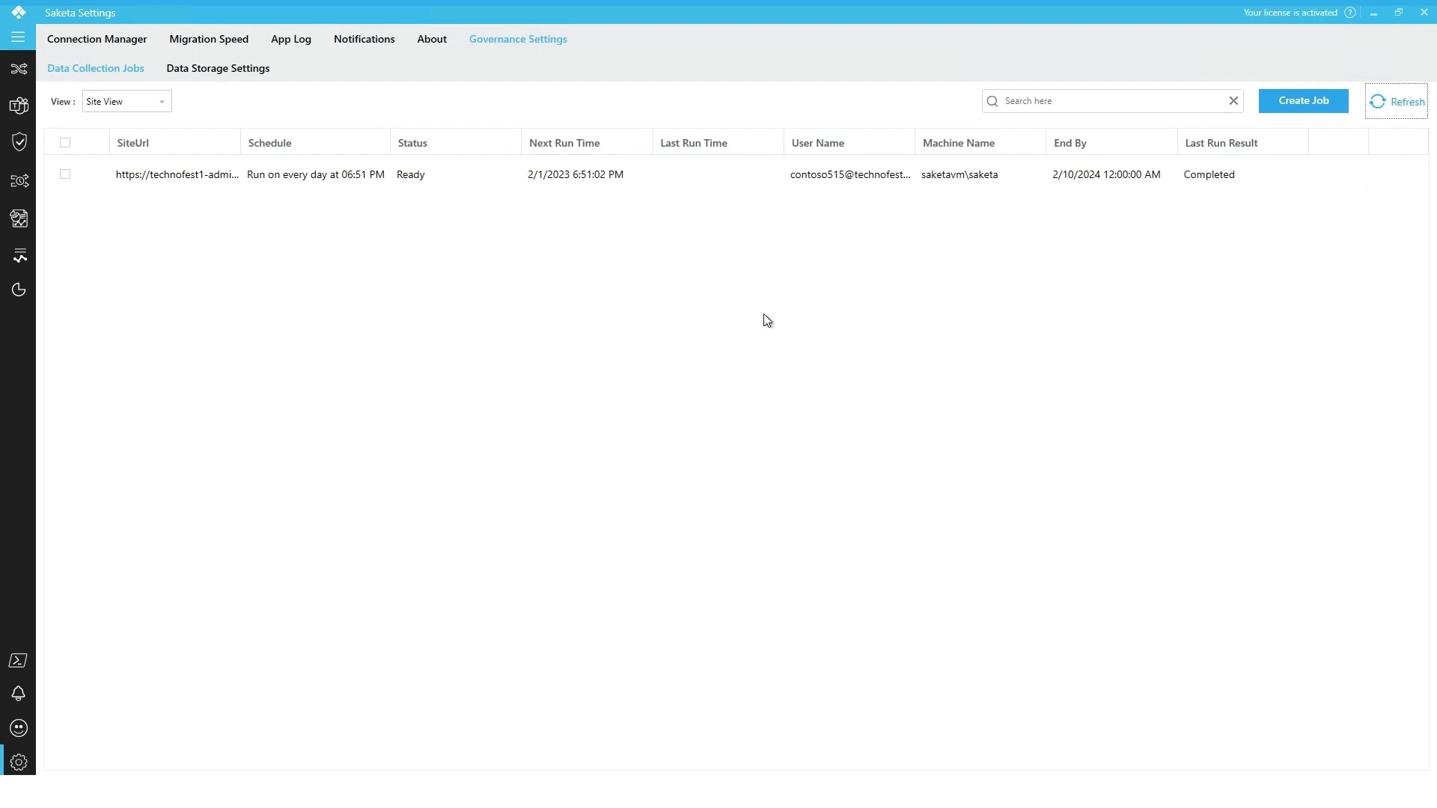
Open the data collection job's run history and close it again
left_click(1206, 174)
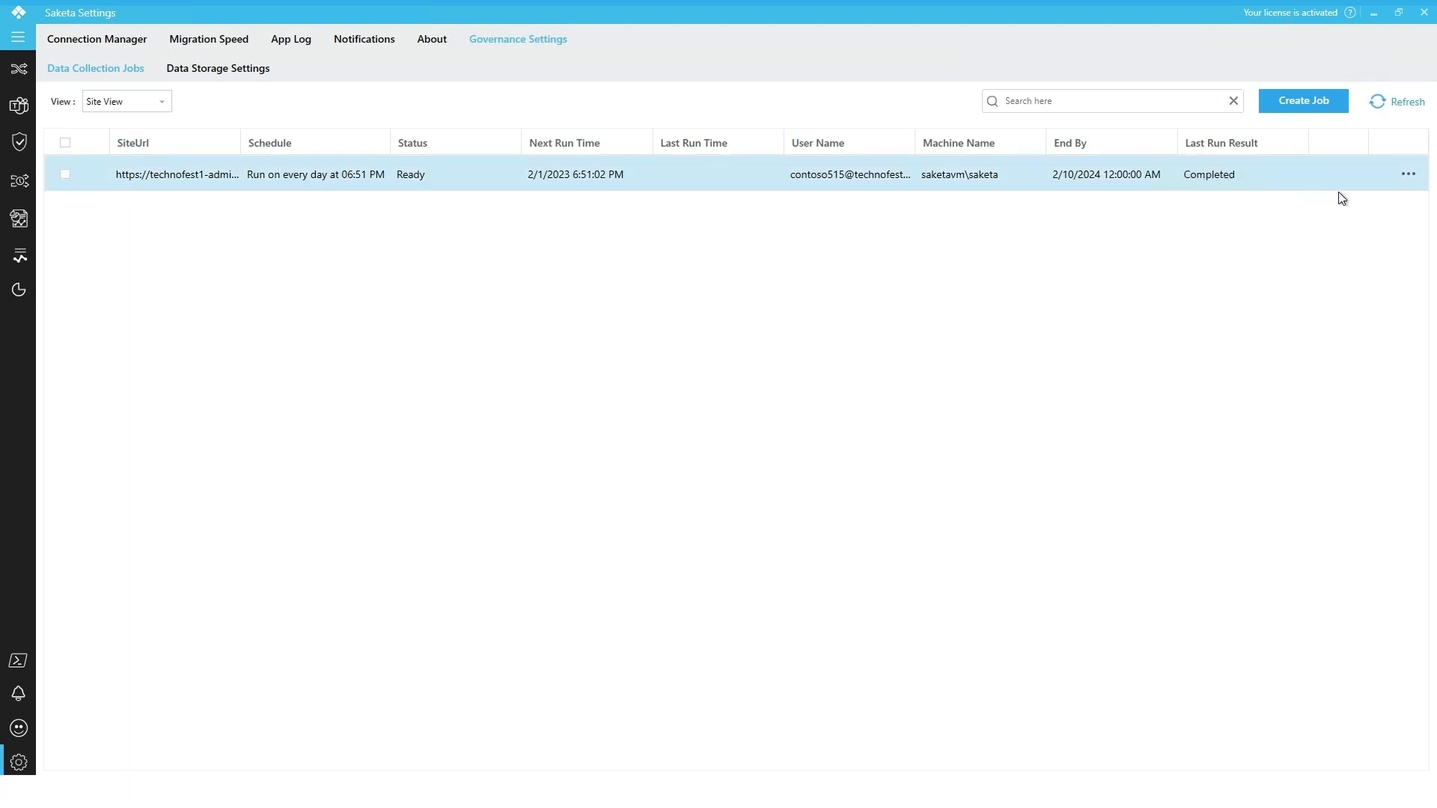
left_click(1409, 180)
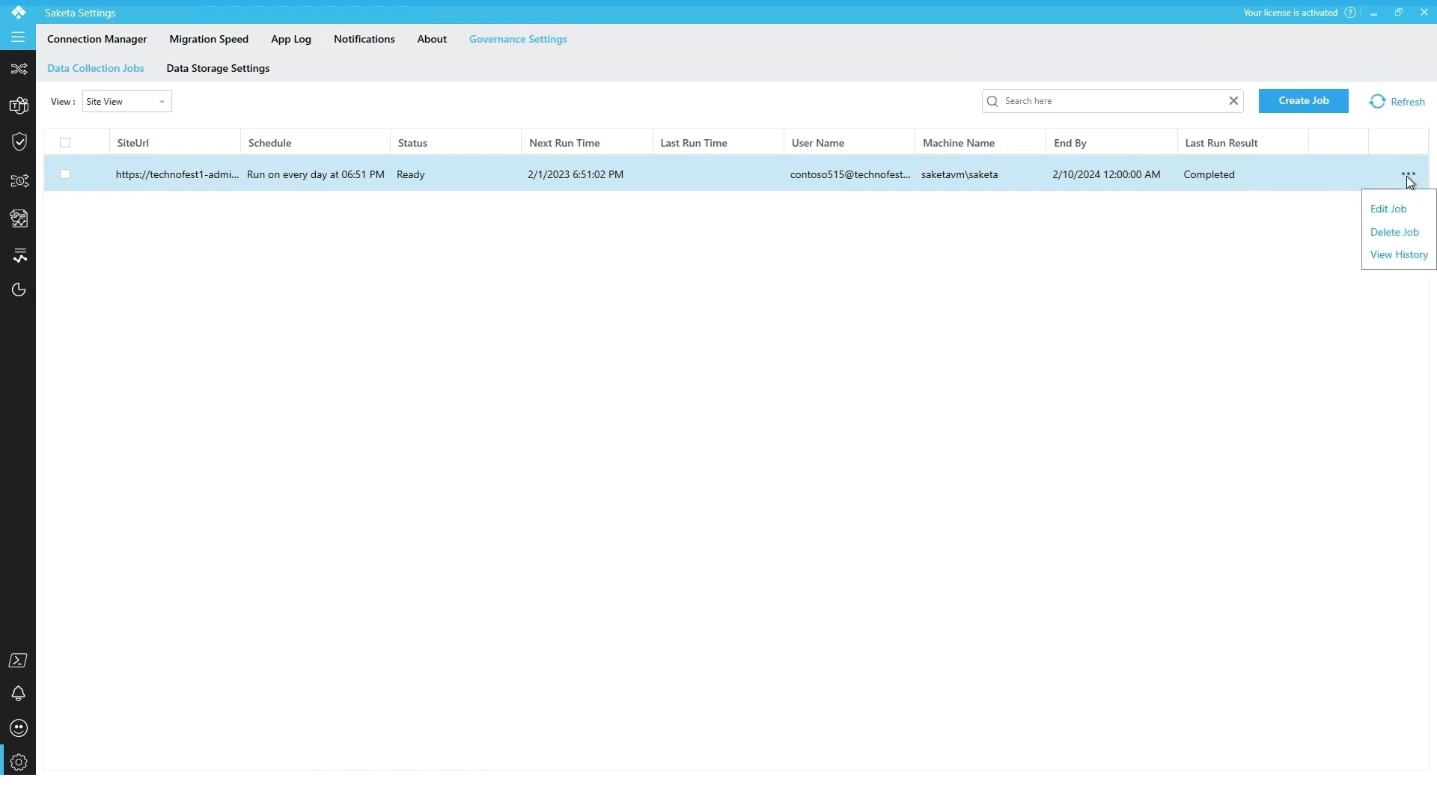
left_click(1411, 258)
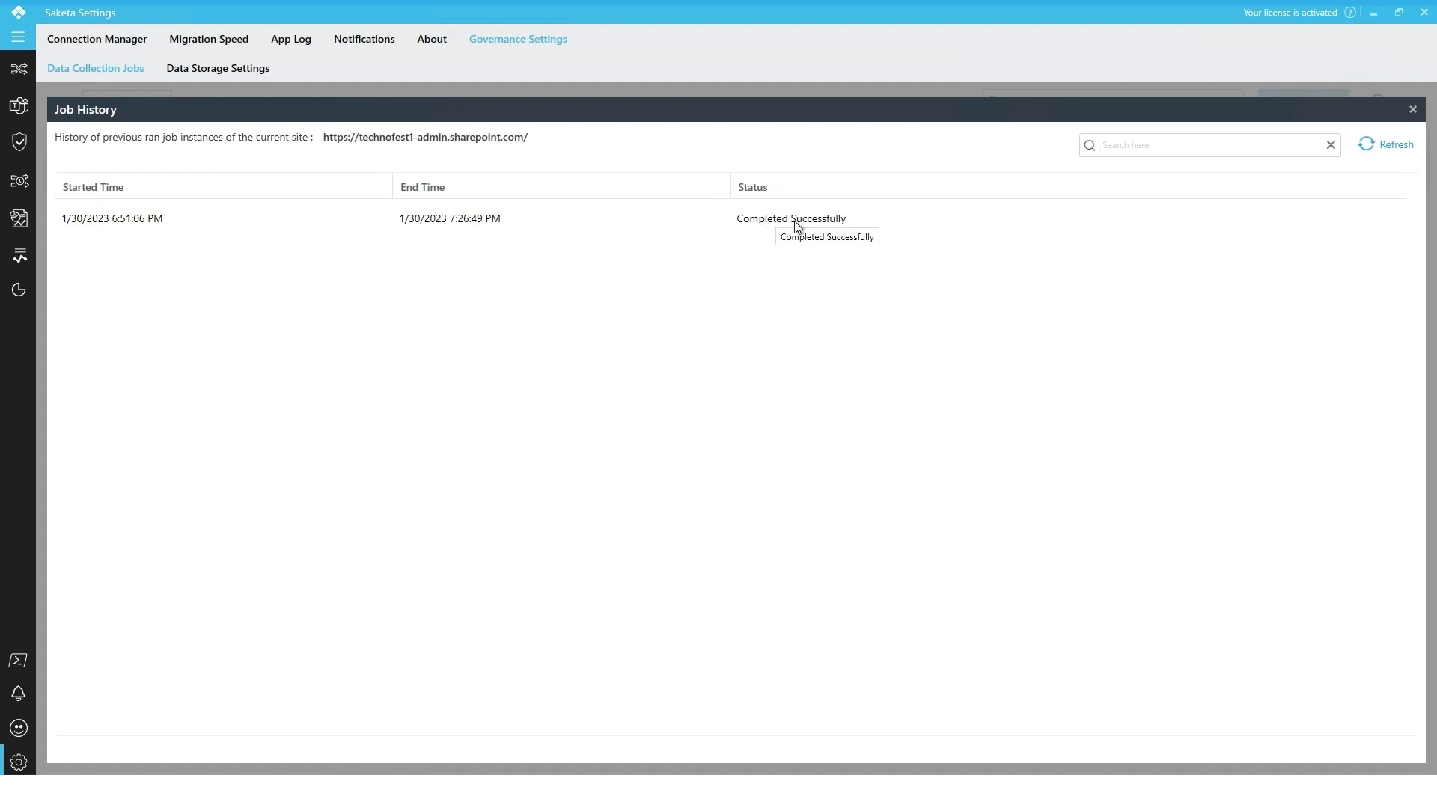
left_click(1411, 110)
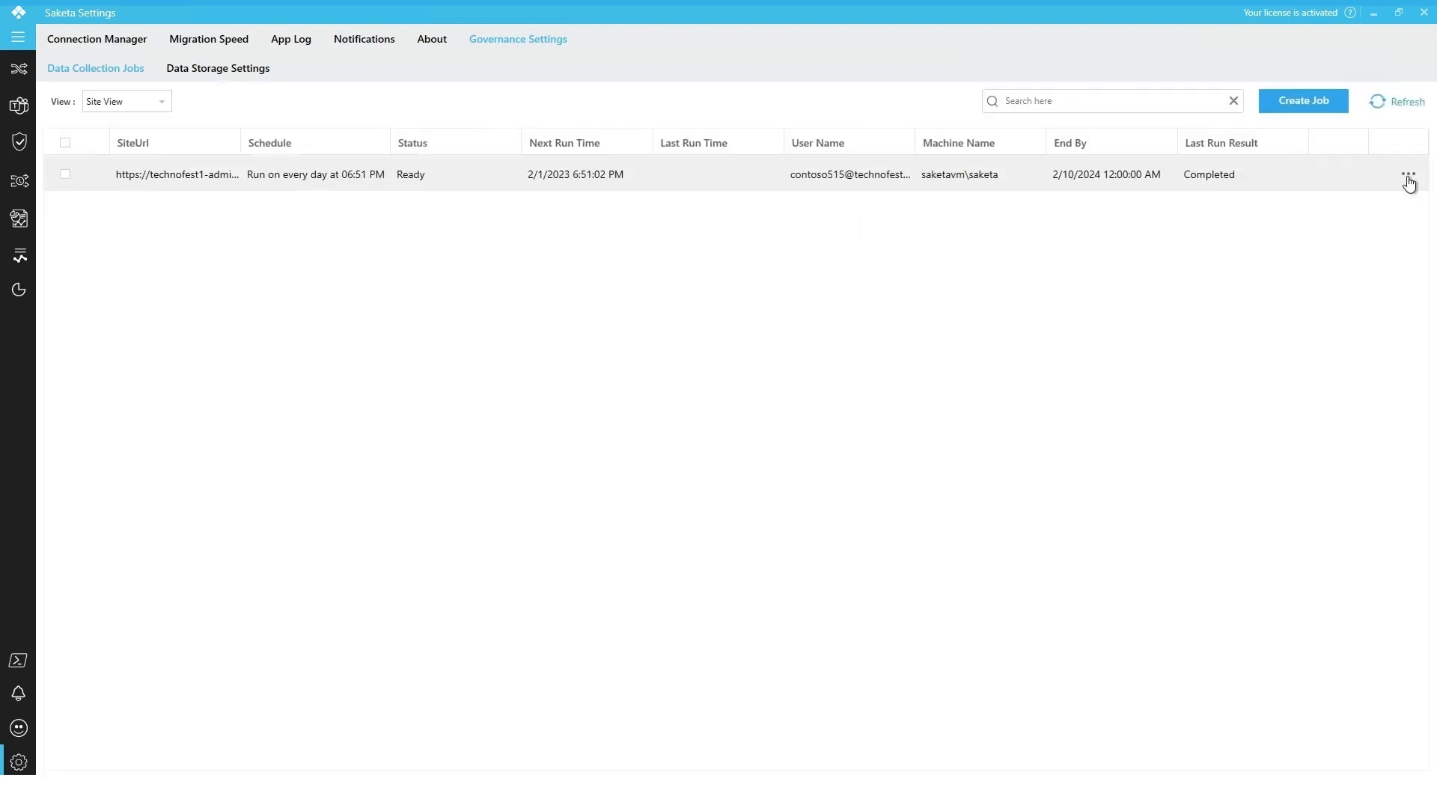
Open the data collection job for editing
left_click(1409, 179)
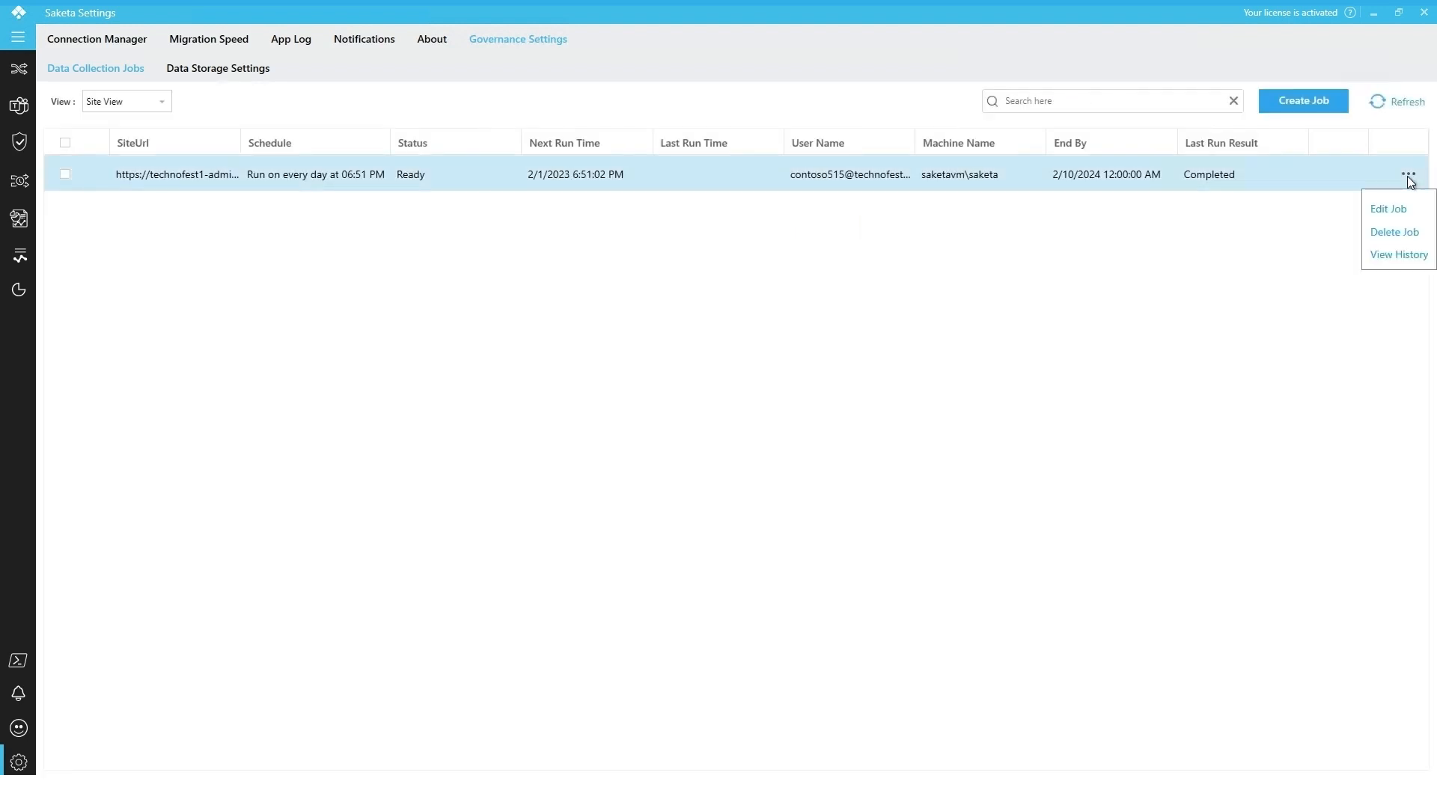
left_click(1387, 210)
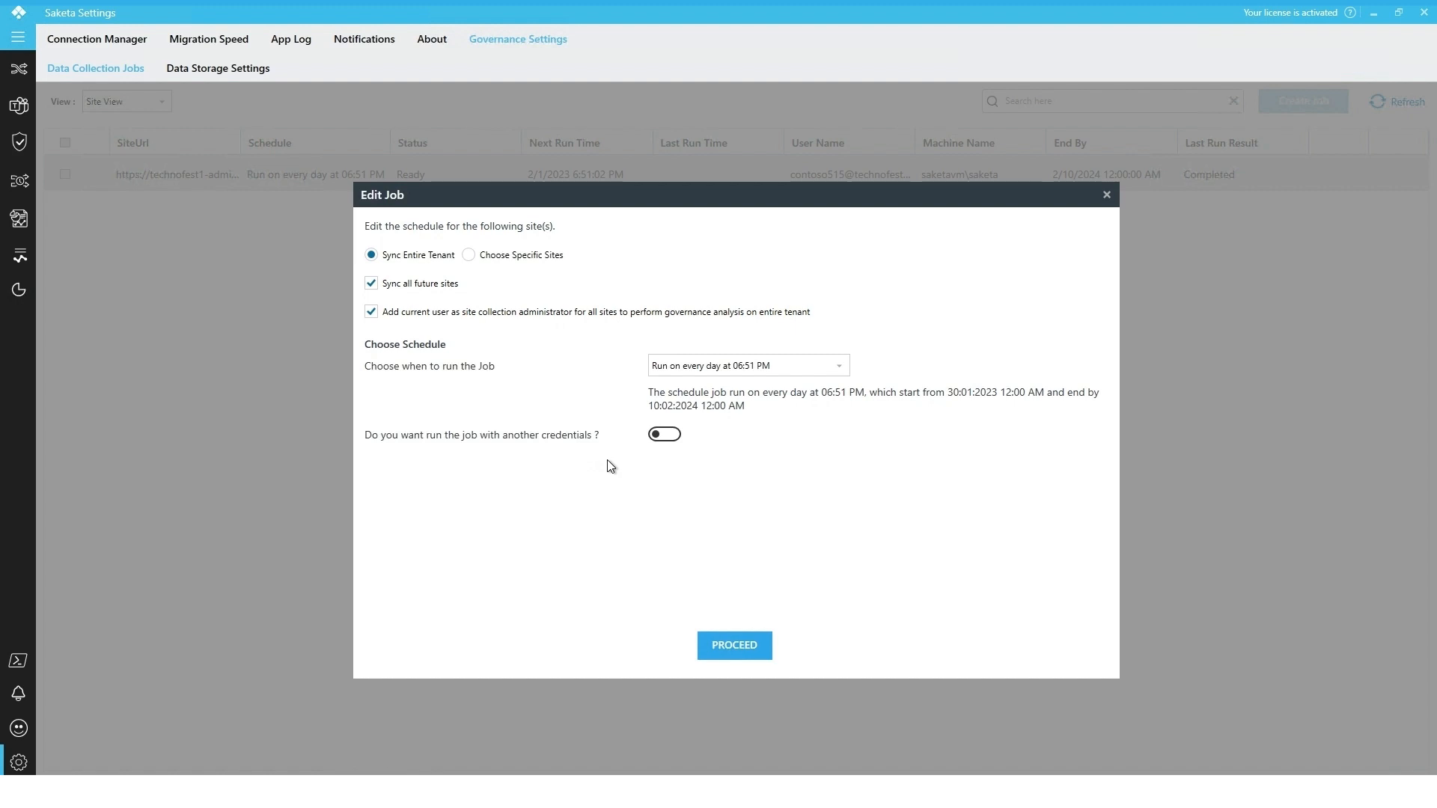
Turn on running the job with another credentials, then close the Edit Job dialog without saving
left_click(661, 436)
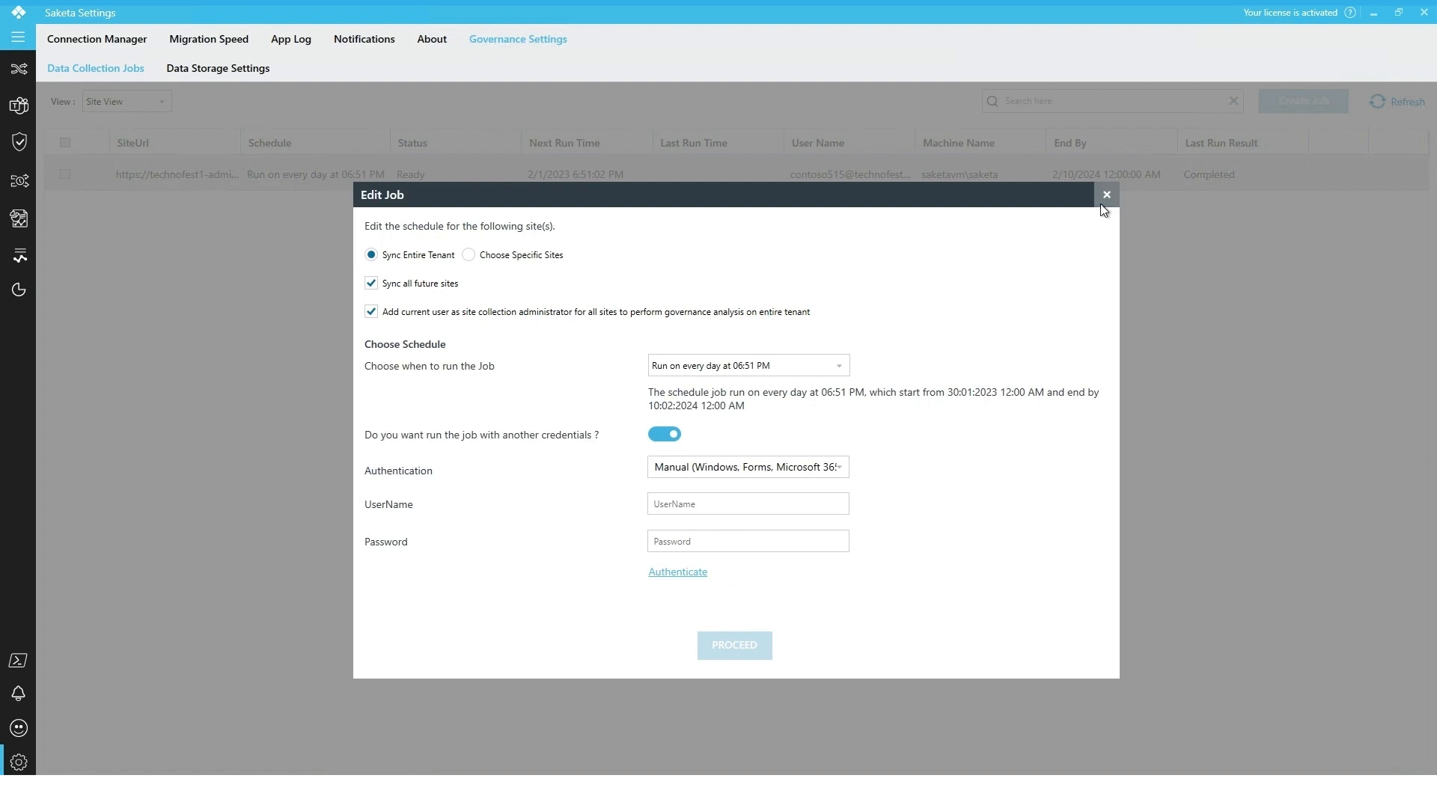
left_click(1106, 195)
Start deleting the data collection job and dismiss the delete confirmation without deleting
left_click(1412, 183)
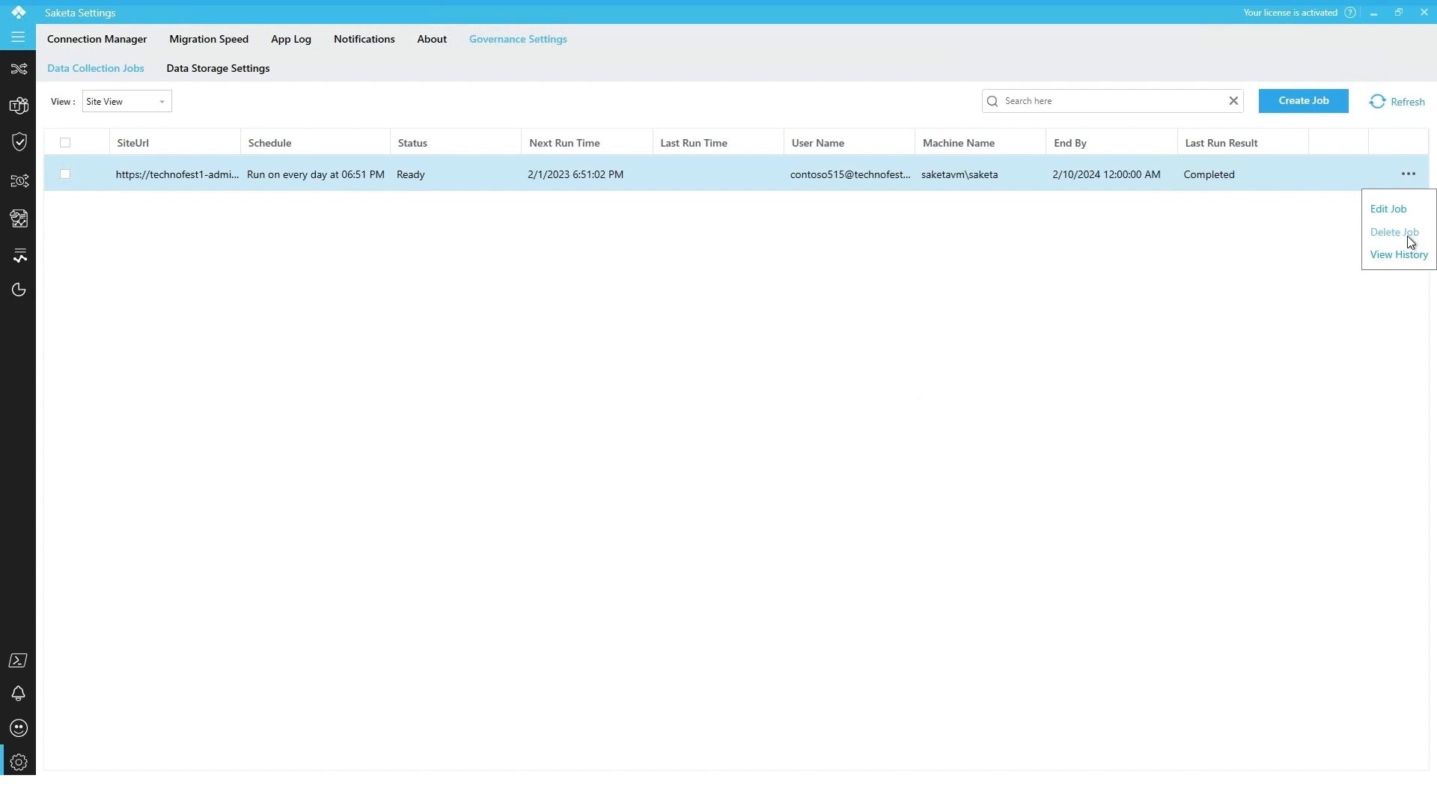
left_click(1395, 233)
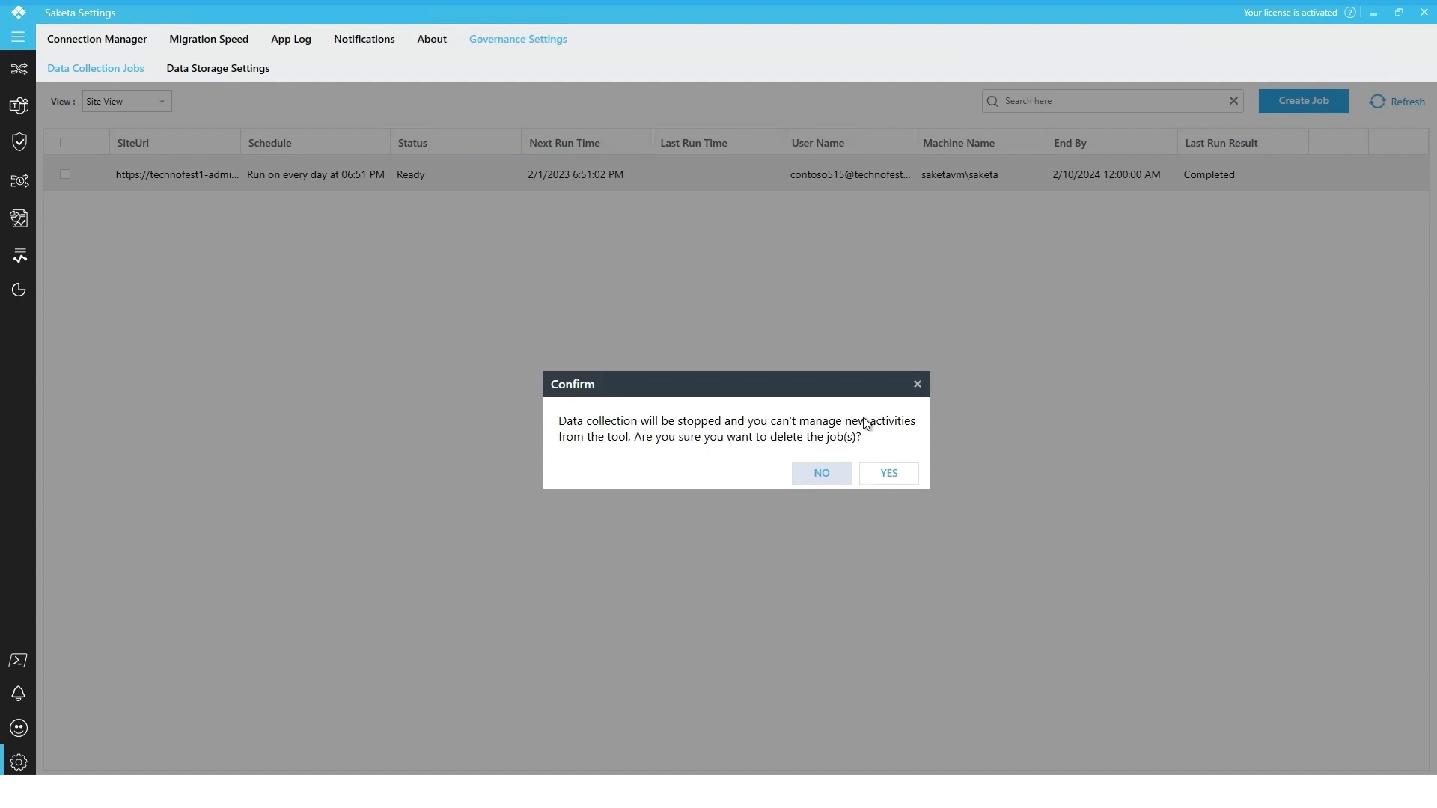
left_click(917, 387)
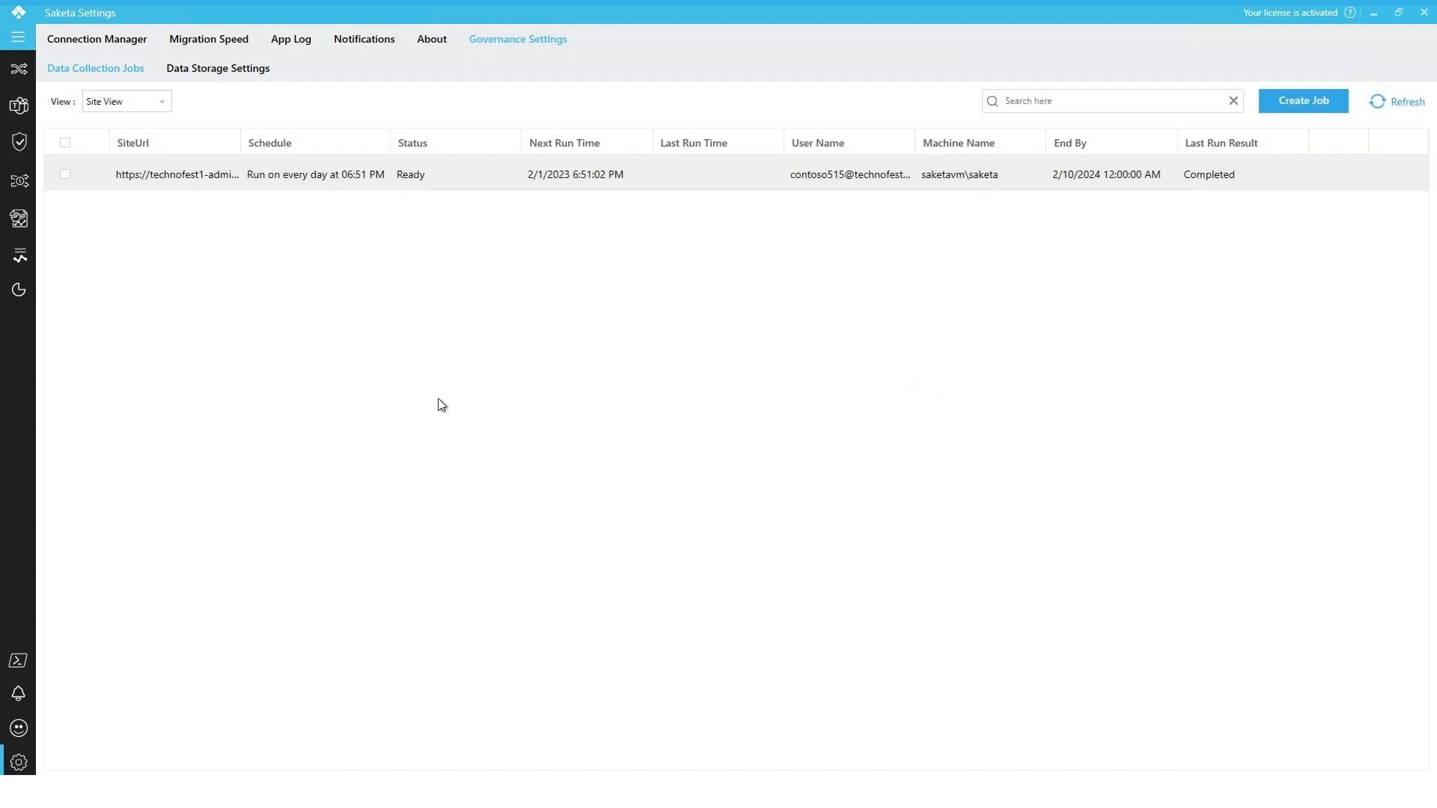
Switch the jobs list to Schedule View, open the schedule's job list and close it again
left_click(120, 104)
left_click(137, 142)
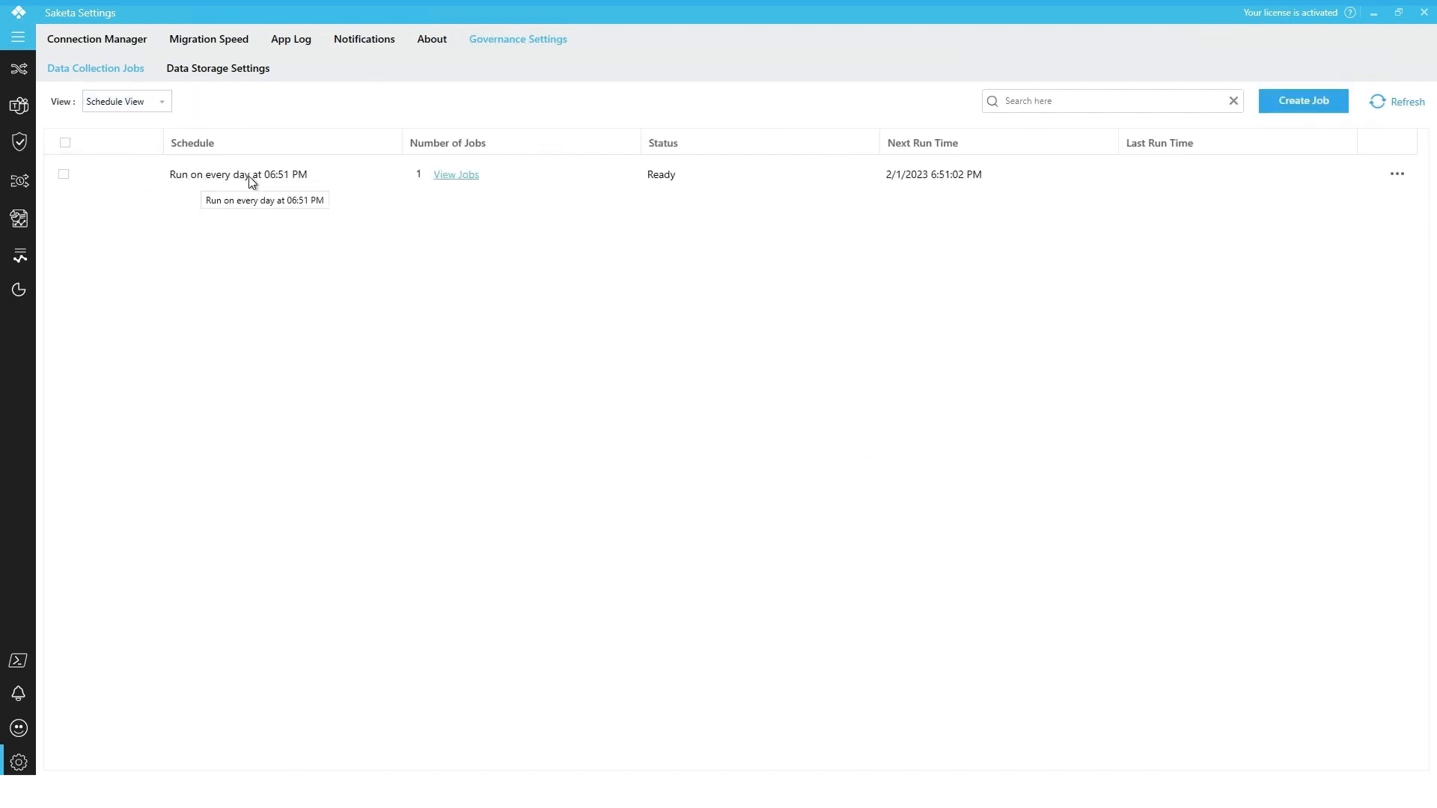
left_click(443, 179)
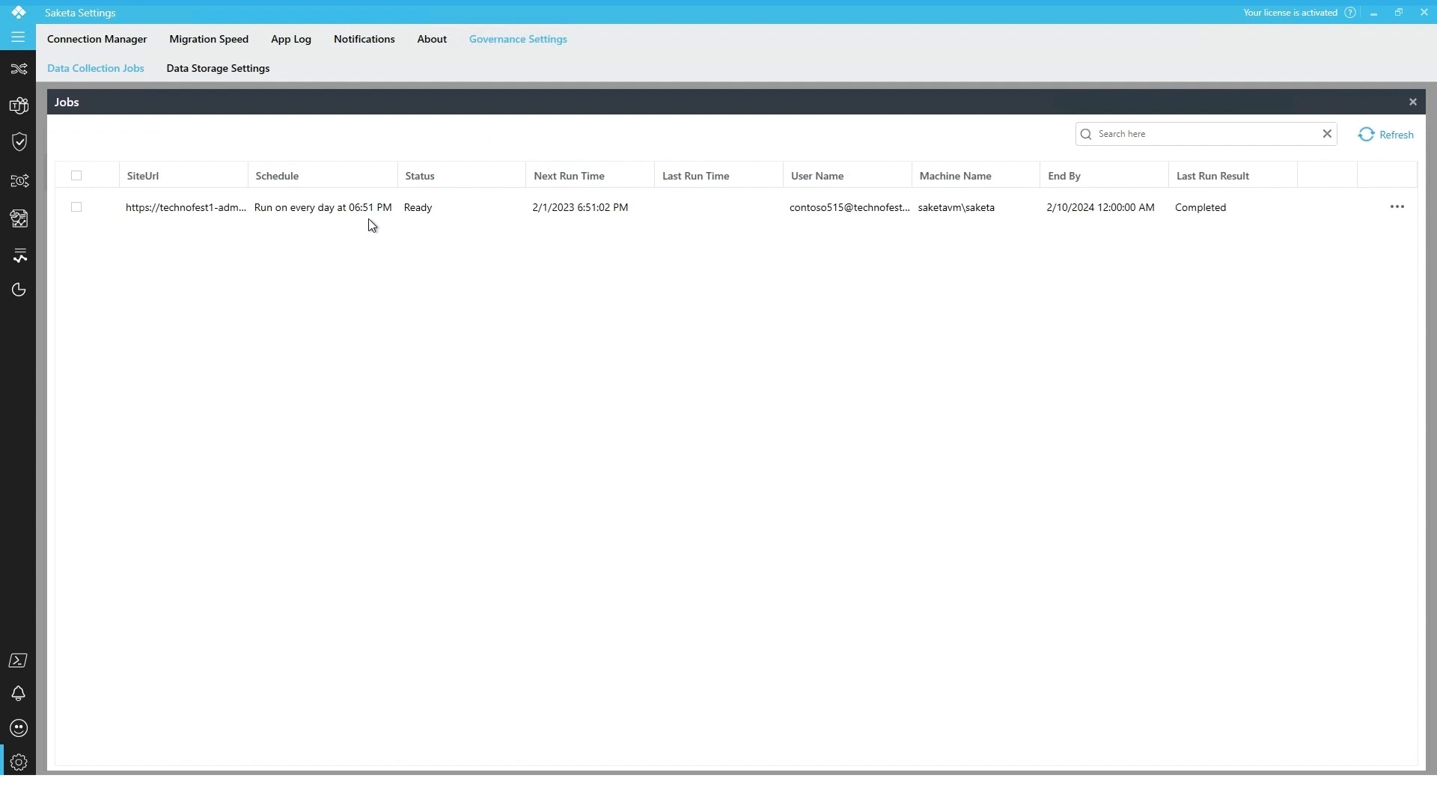
left_click(1412, 103)
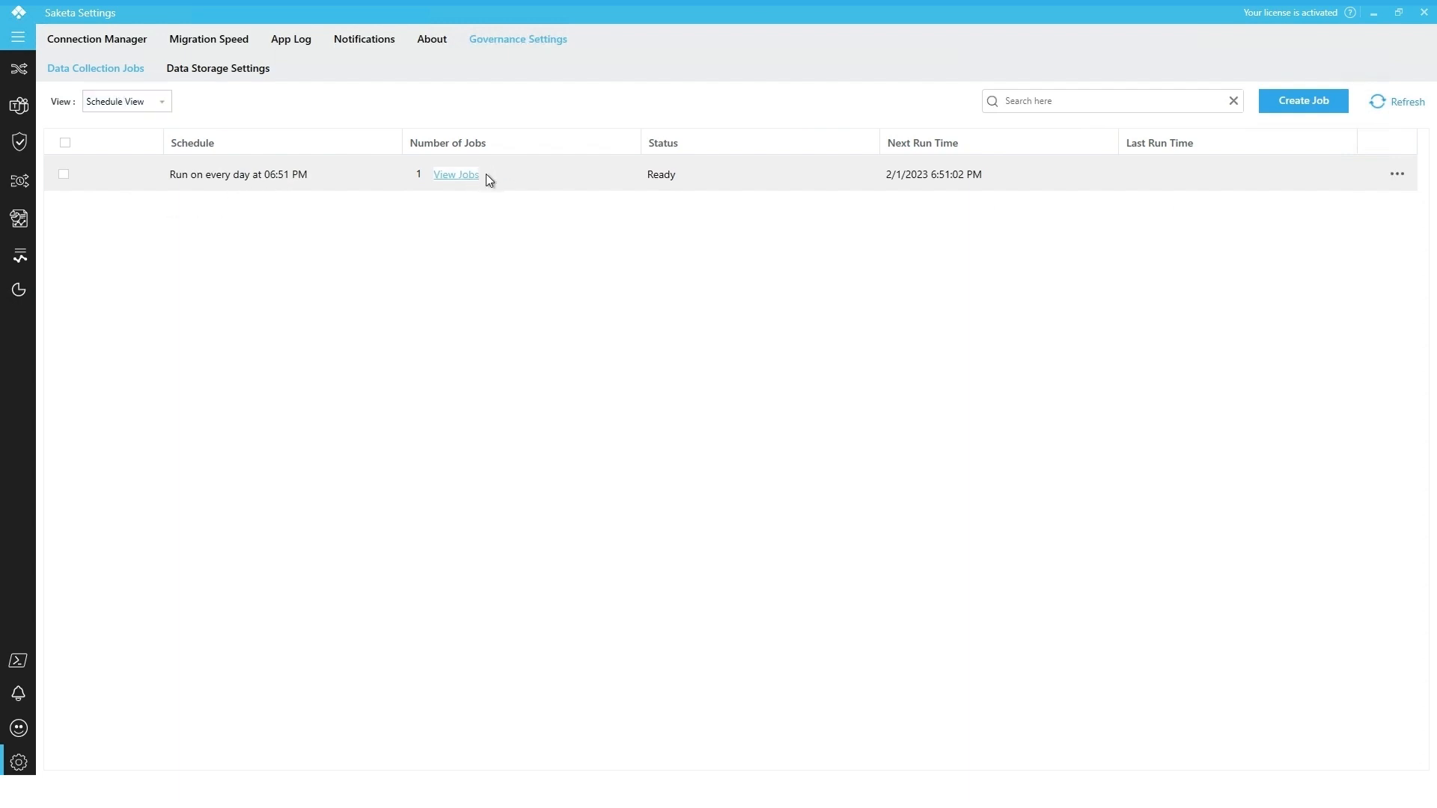
Open Data Storage Settings and browse Documents for a storage folder, making a new folder before cancelling
left_click(219, 74)
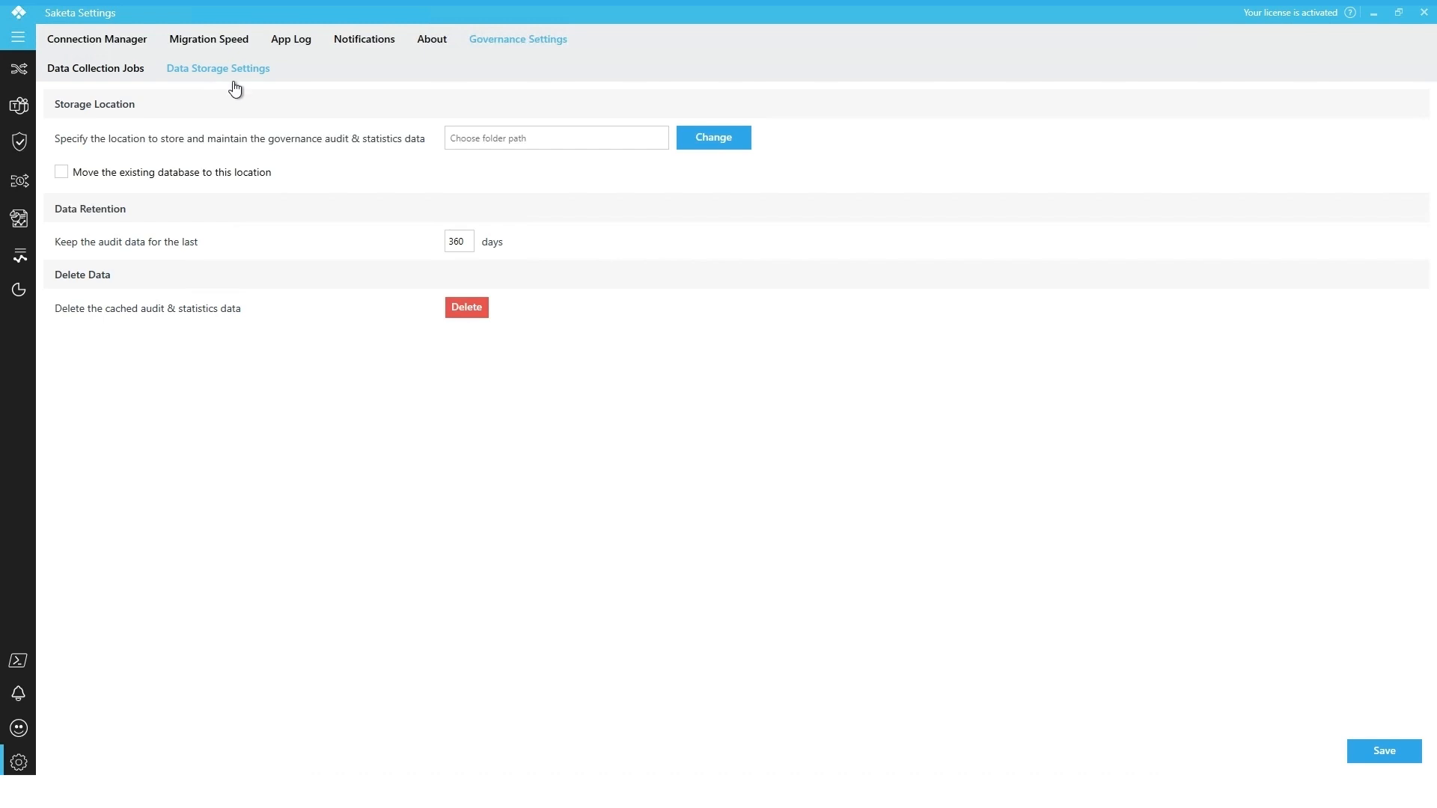
left_click(720, 144)
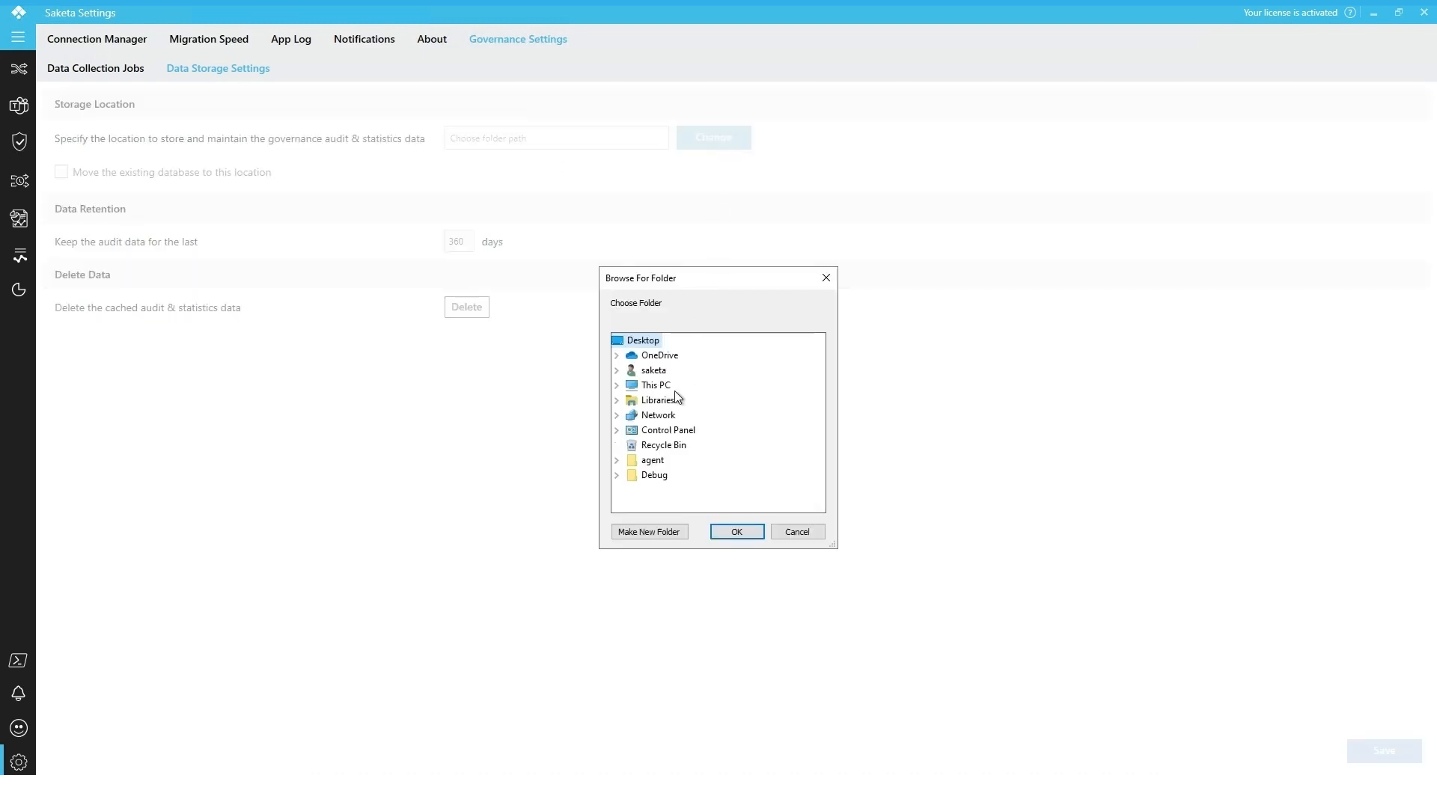
left_click(617, 402)
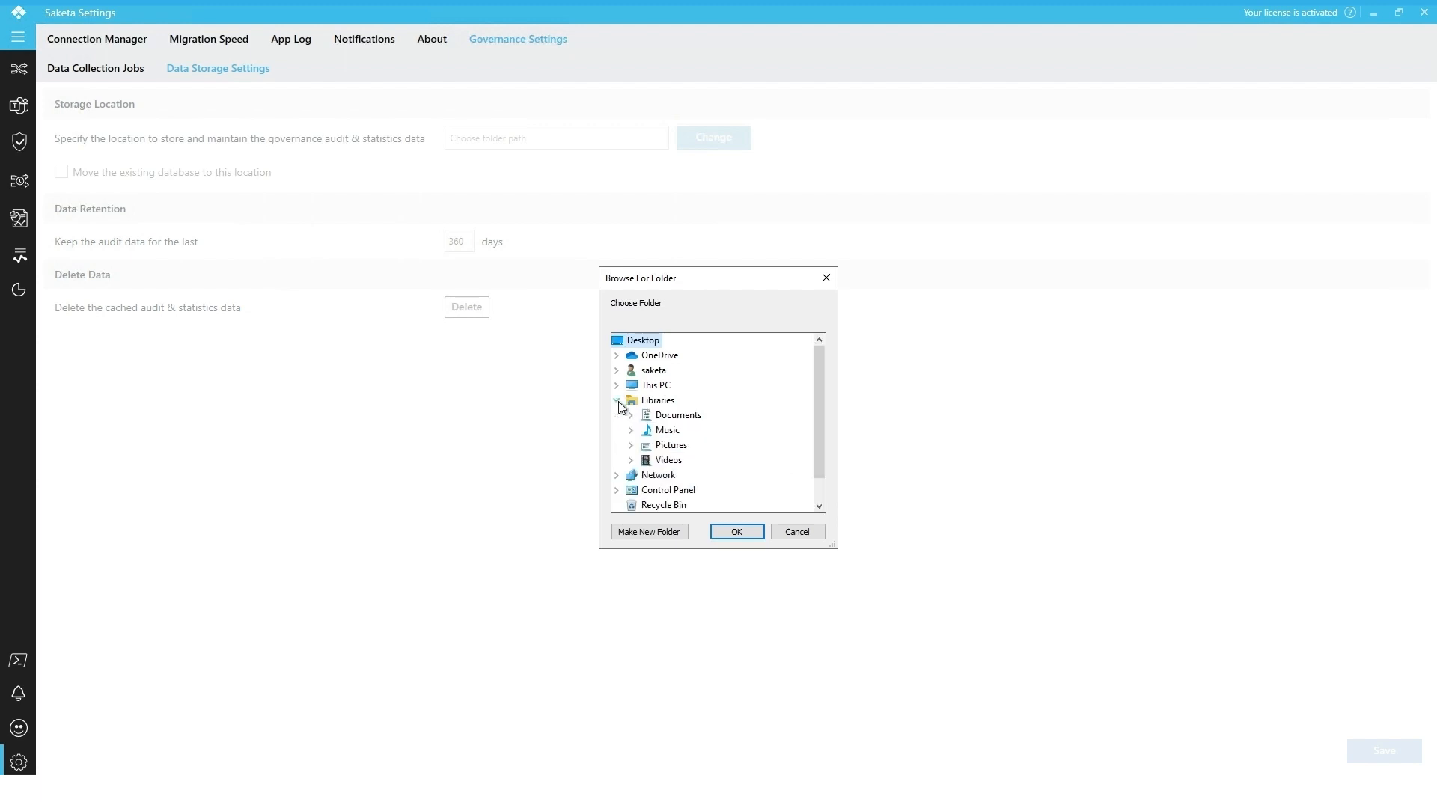
double_click(676, 417)
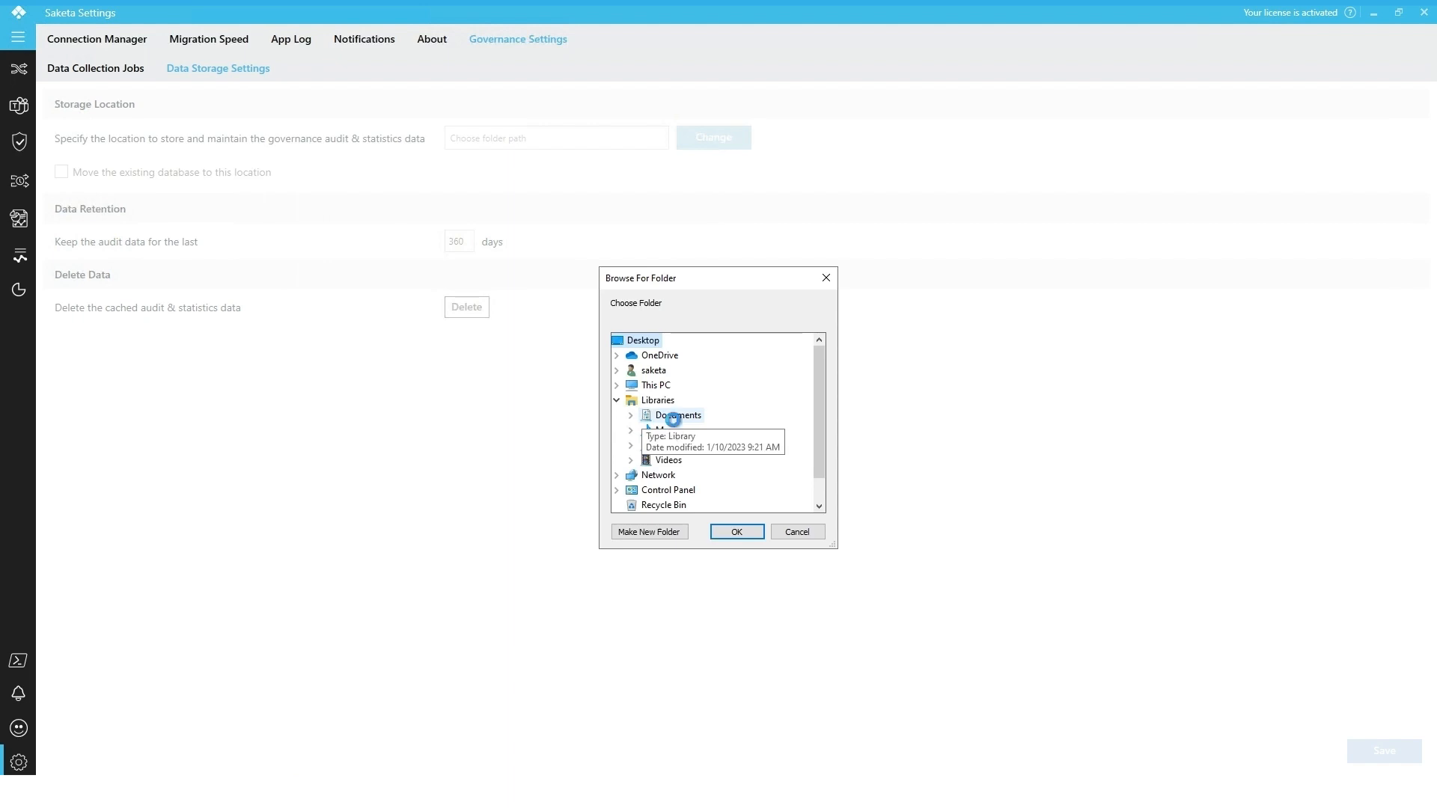
left_click(650, 532)
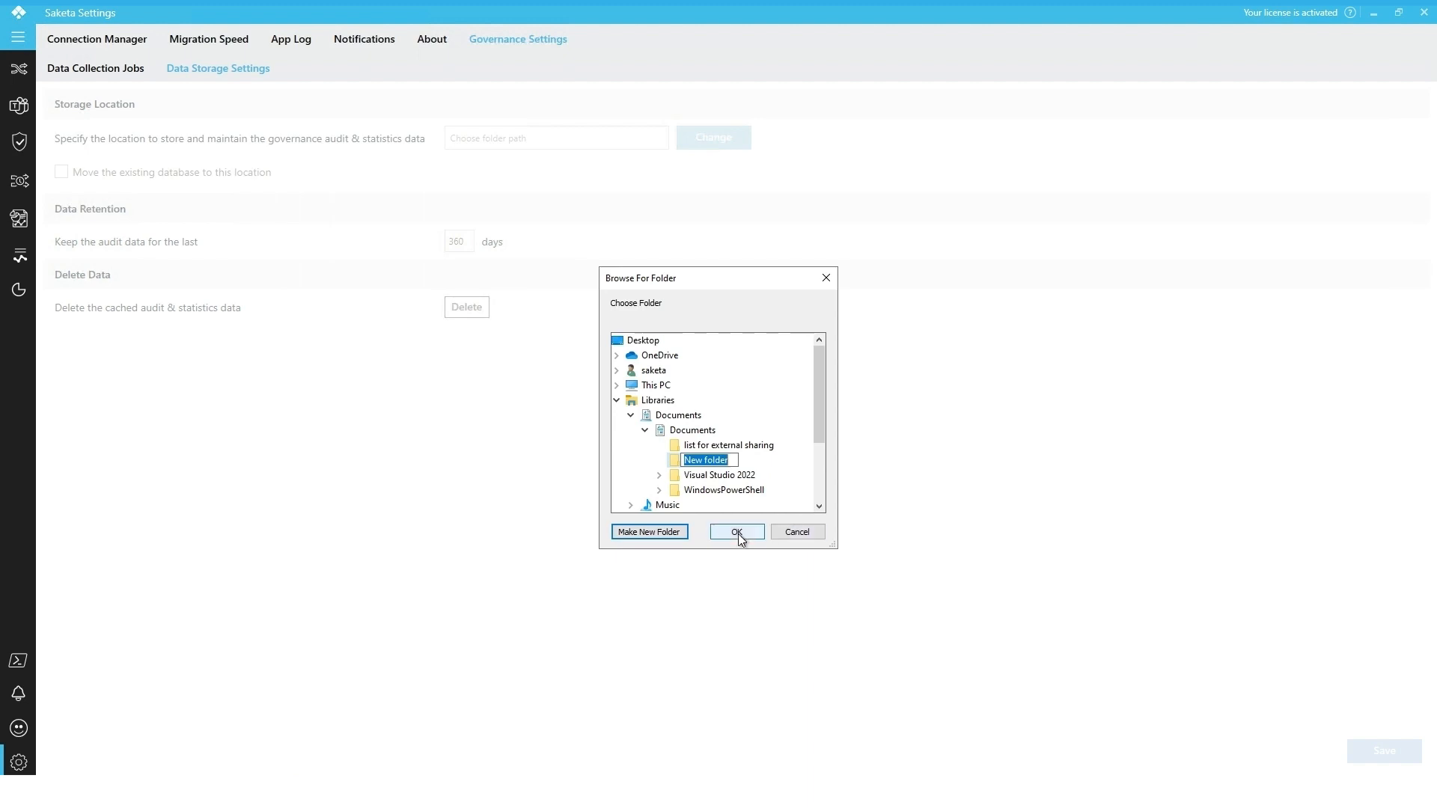
left_click(786, 536)
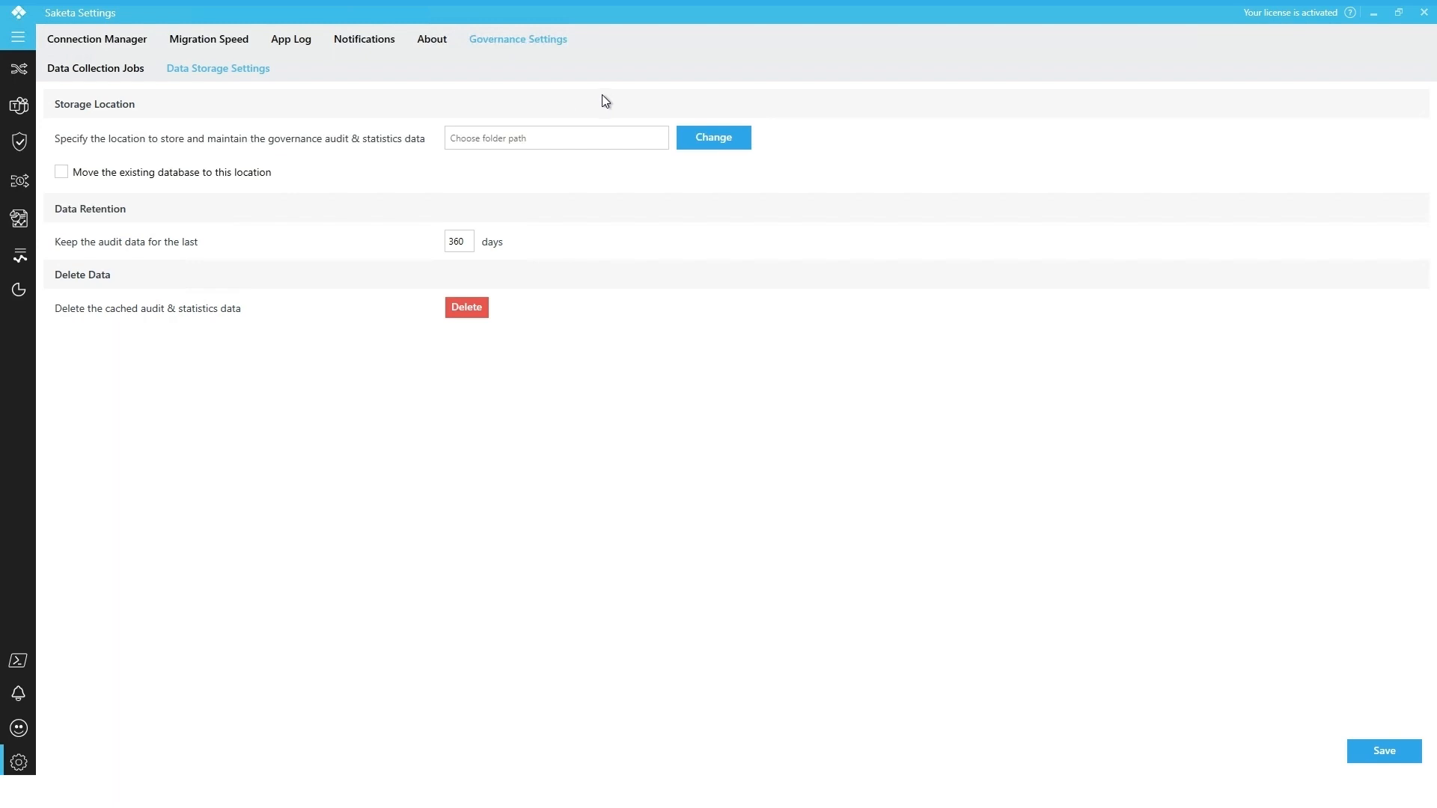
Enable moving the existing database to the storage location
left_click(87, 179)
left_click_drag(467, 235, 439, 232)
left_click(208, 358)
Start deleting the cached audit and statistics data and dismiss the confirmation
left_click(457, 313)
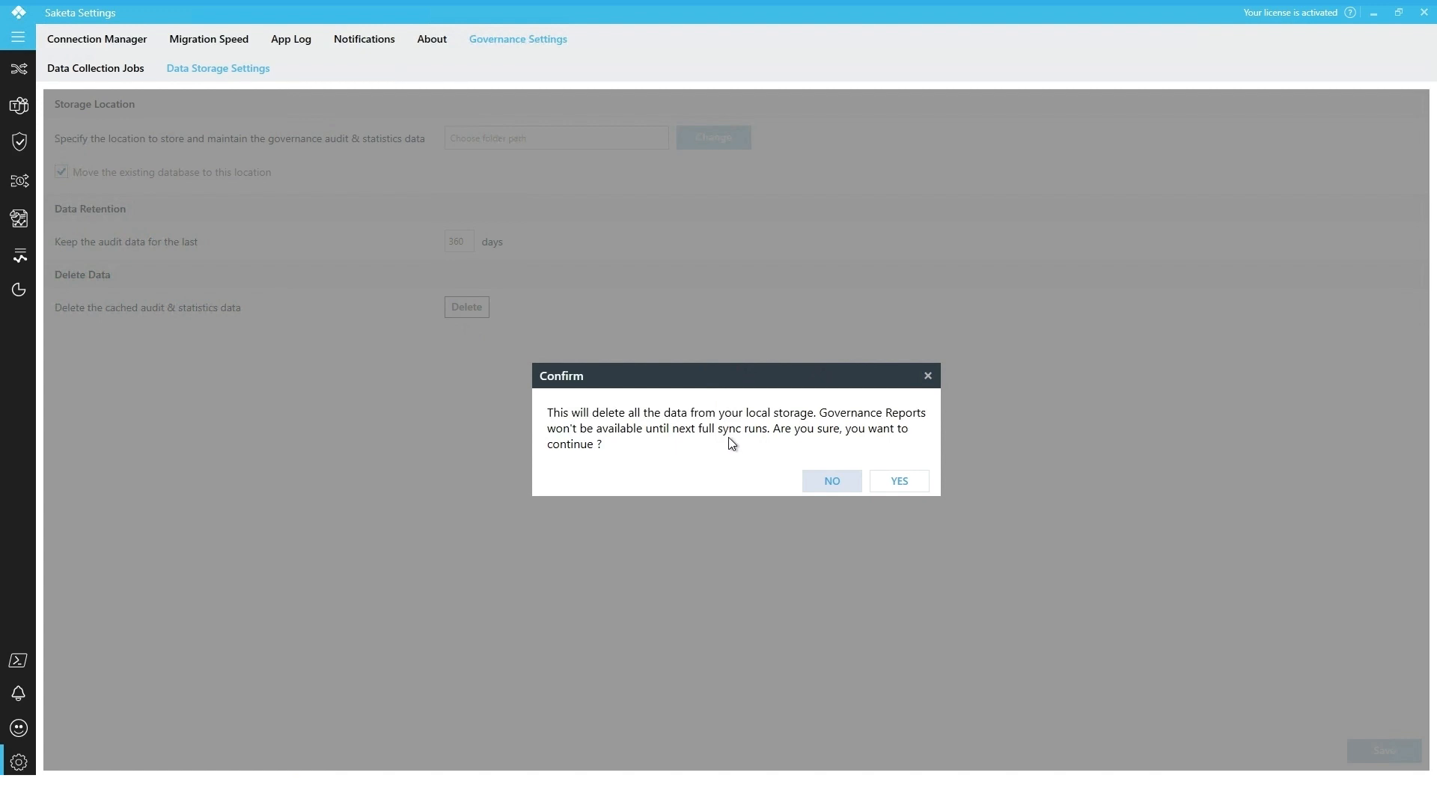
left_click(929, 376)
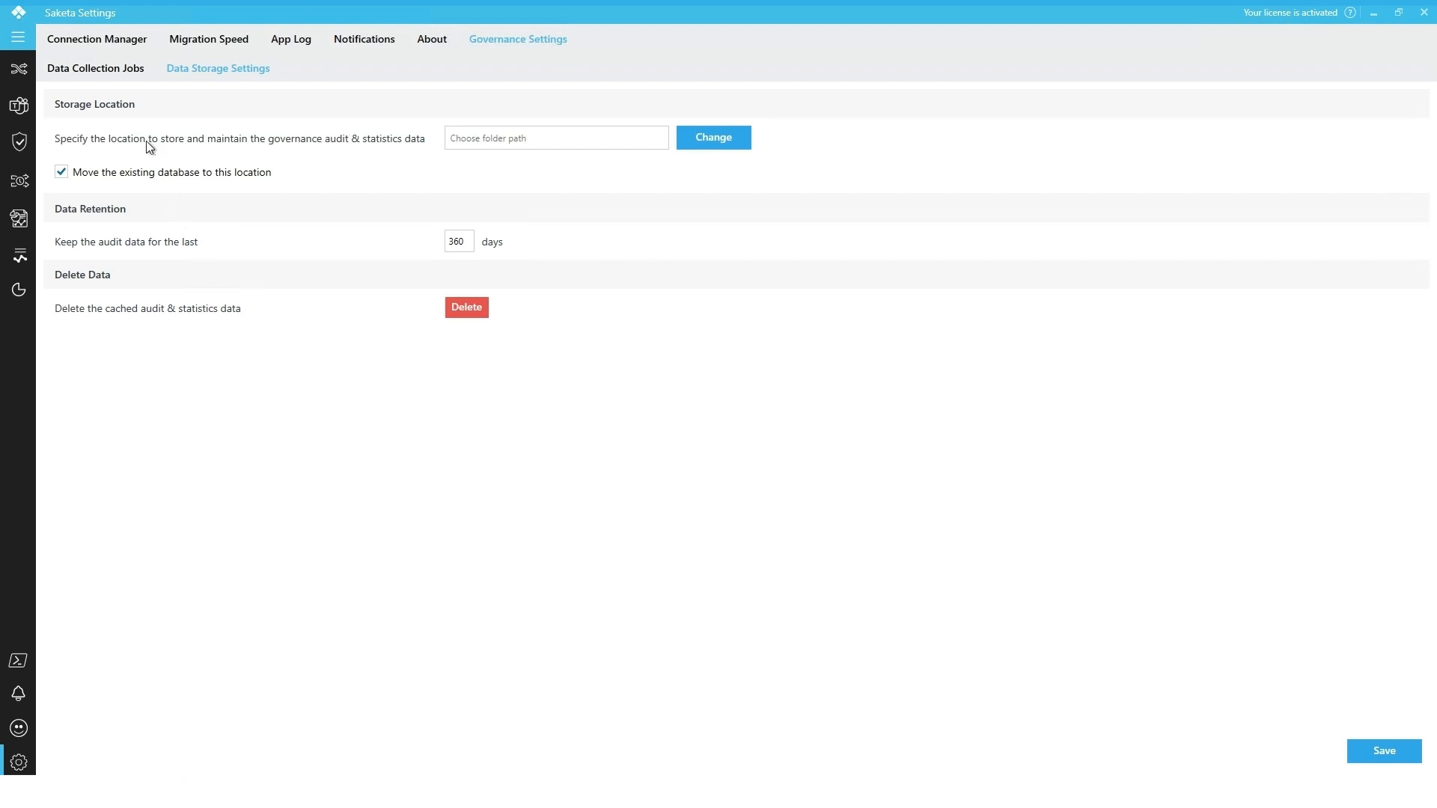
Go to the Governance module and open the connection selector to choose a tenant connection
left_click(119, 78)
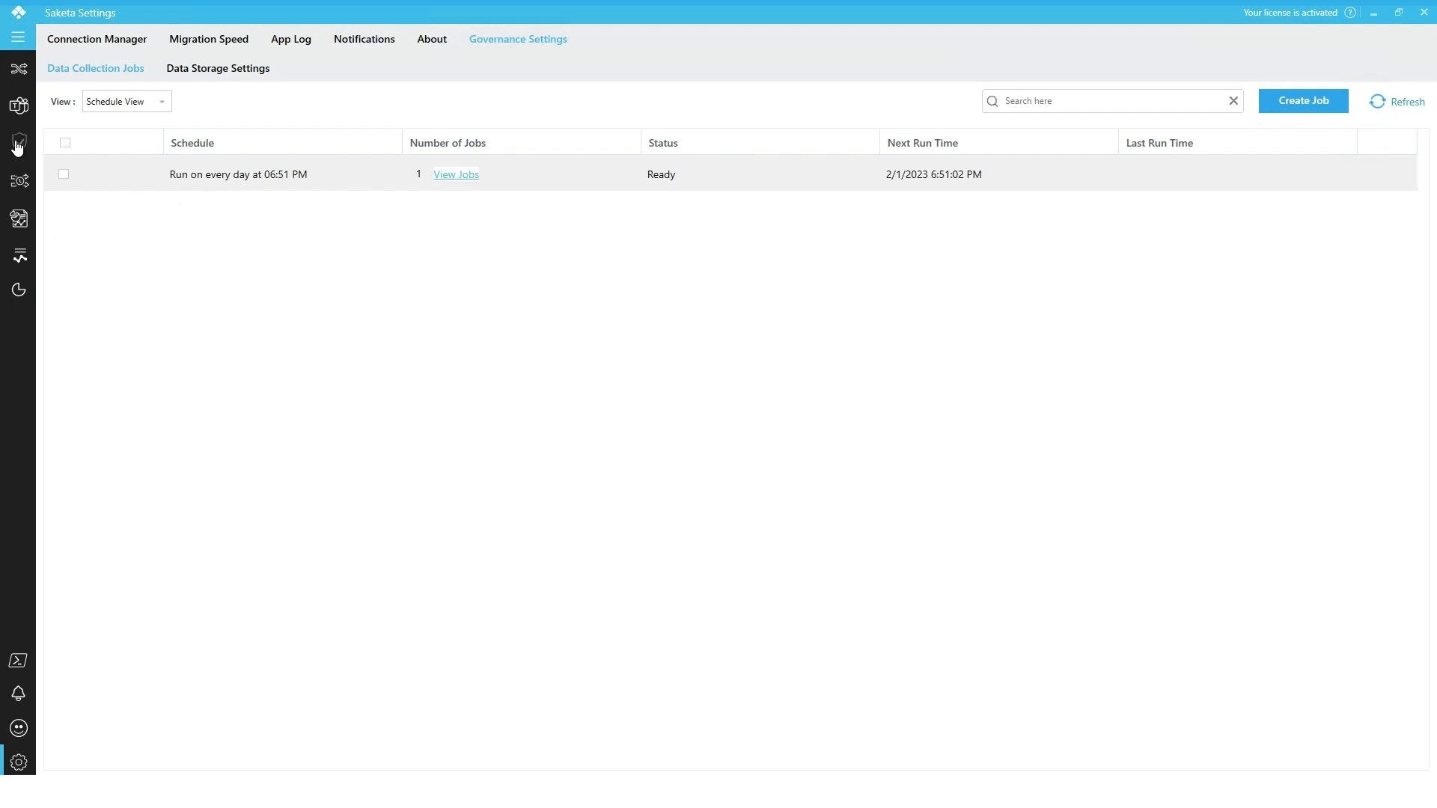
left_click(21, 41)
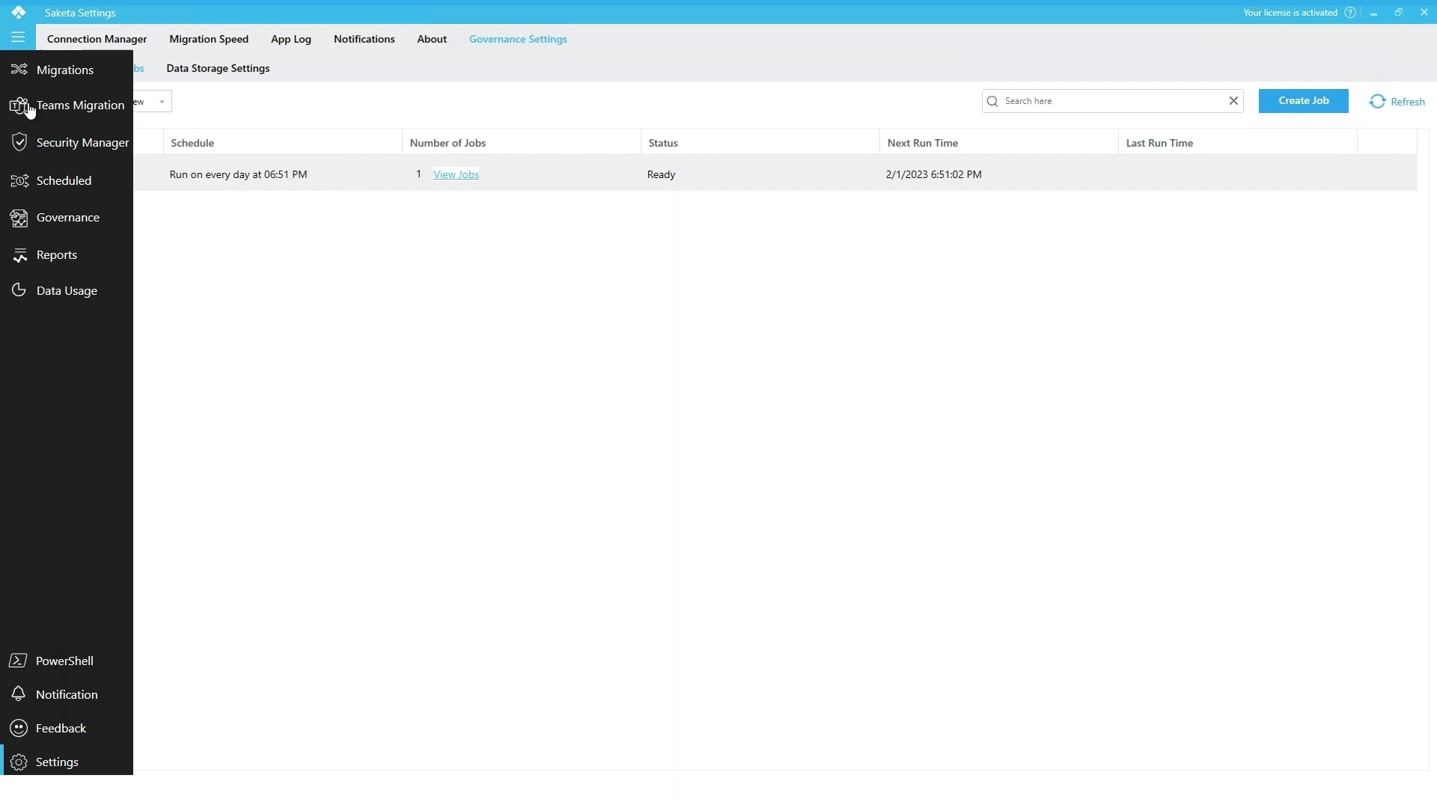
left_click(67, 218)
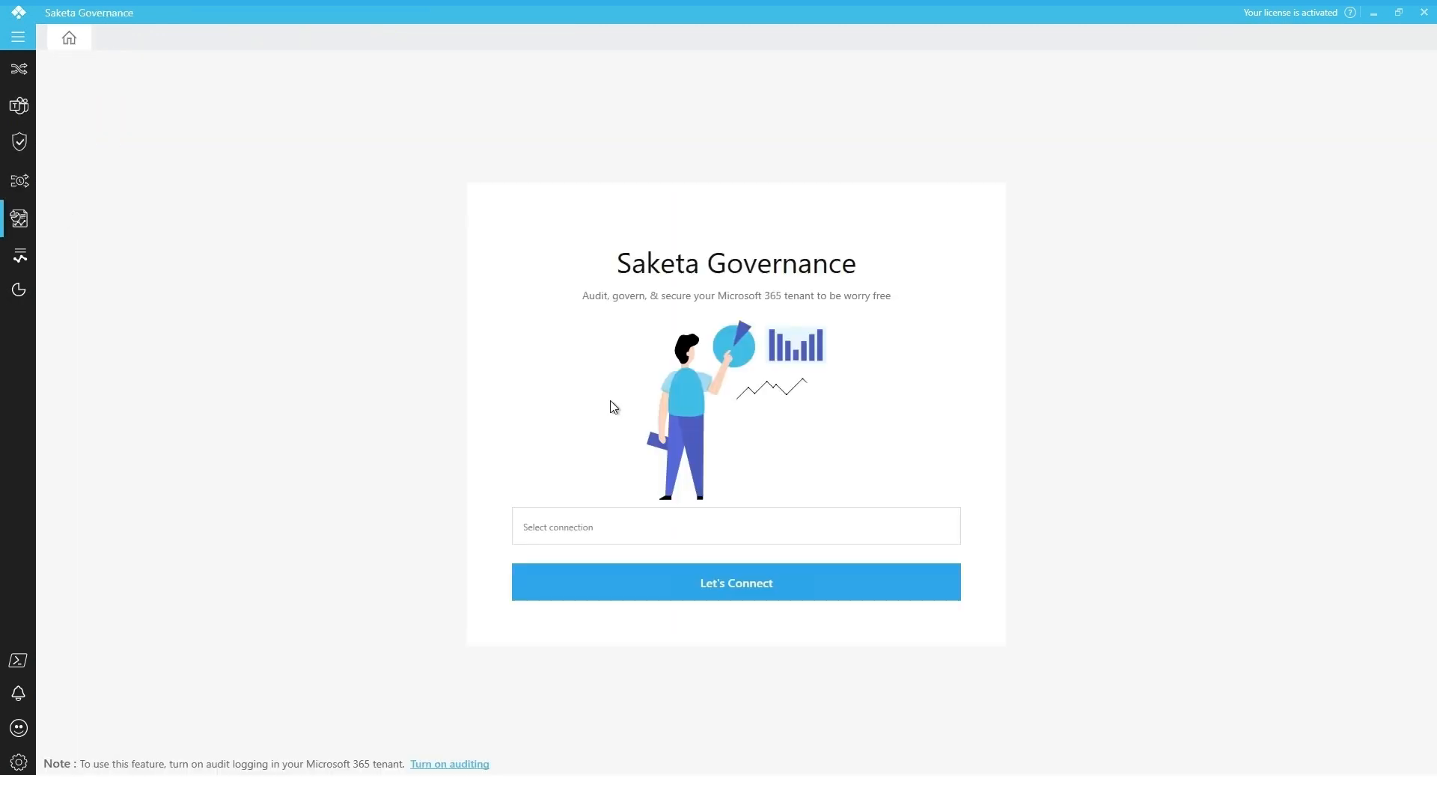
left_click(650, 525)
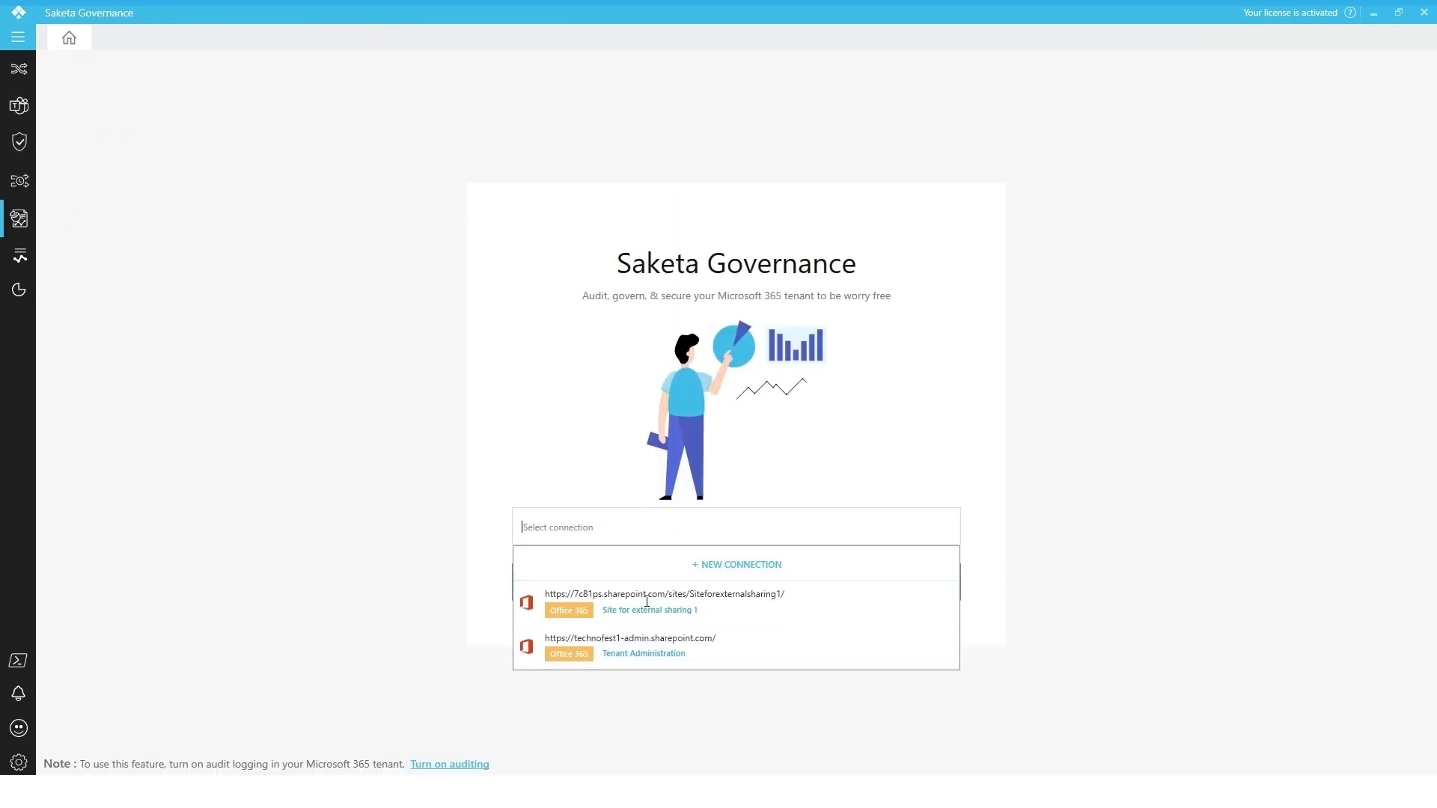